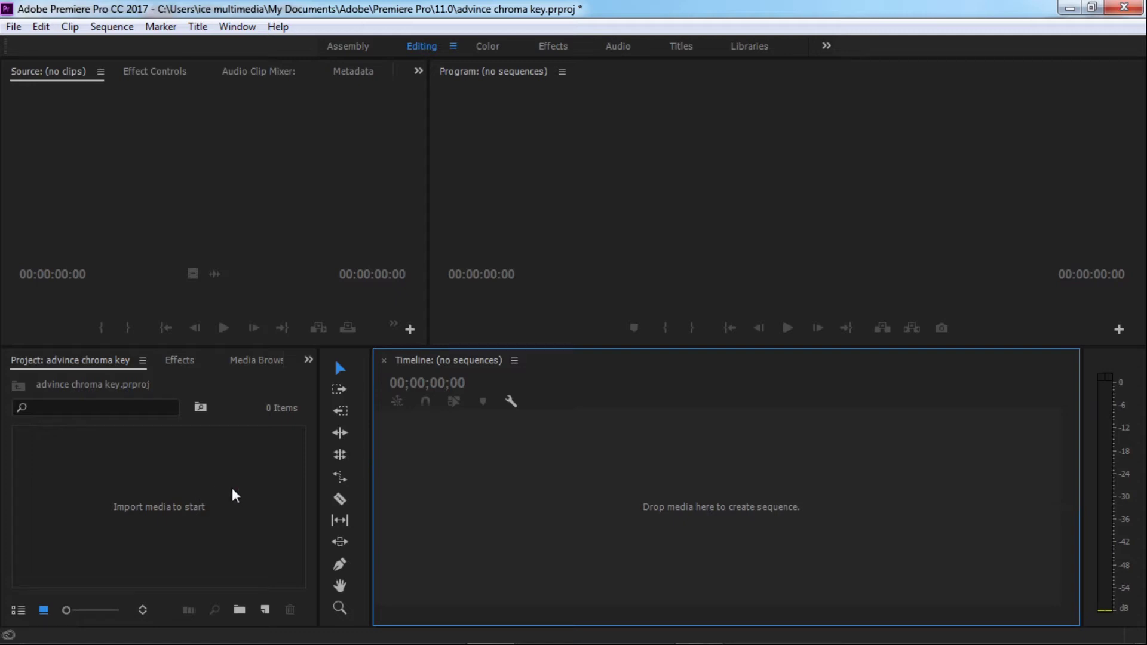
- Import the DSC_0112.MOV clip into the Premiere Pro project
double_click(233, 496)
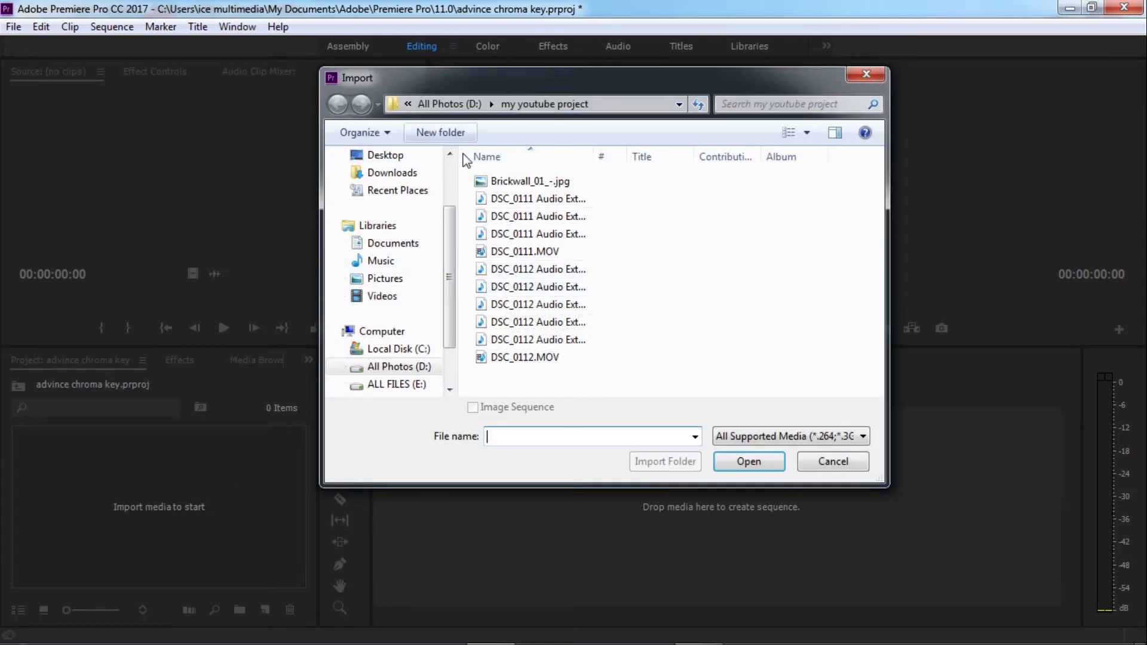
click(524, 358)
click(749, 461)
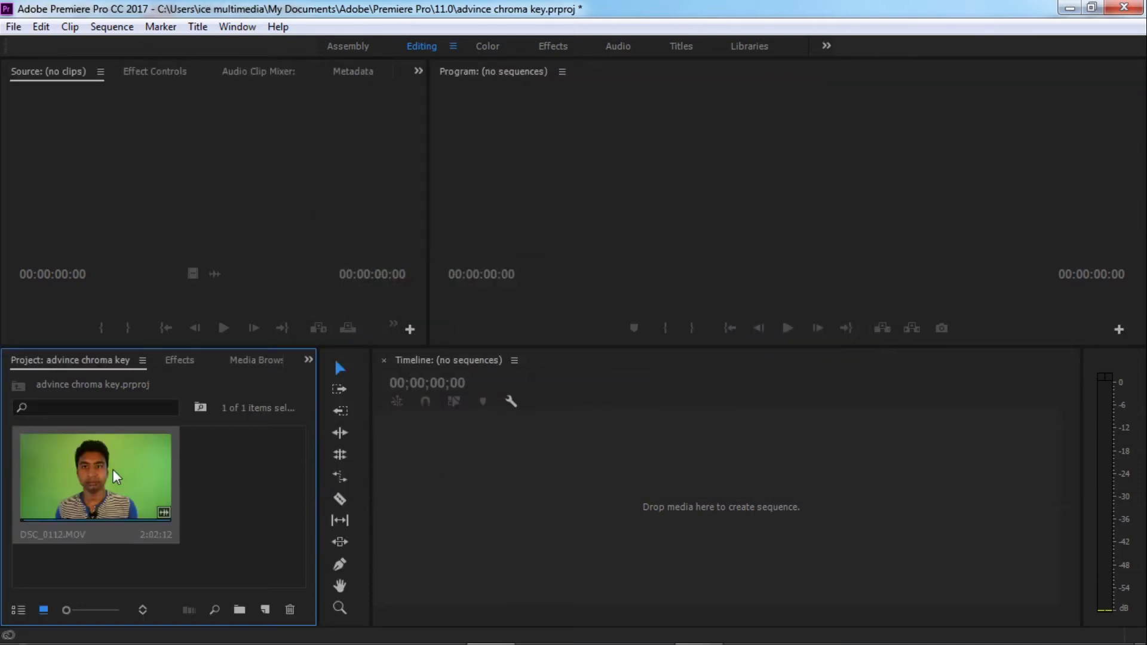
- Trim DSC_0112.MOV from 00:00:10:14 to 00:00:25:00 and build a DSC_0112 sequence from it
double_click(116, 477)
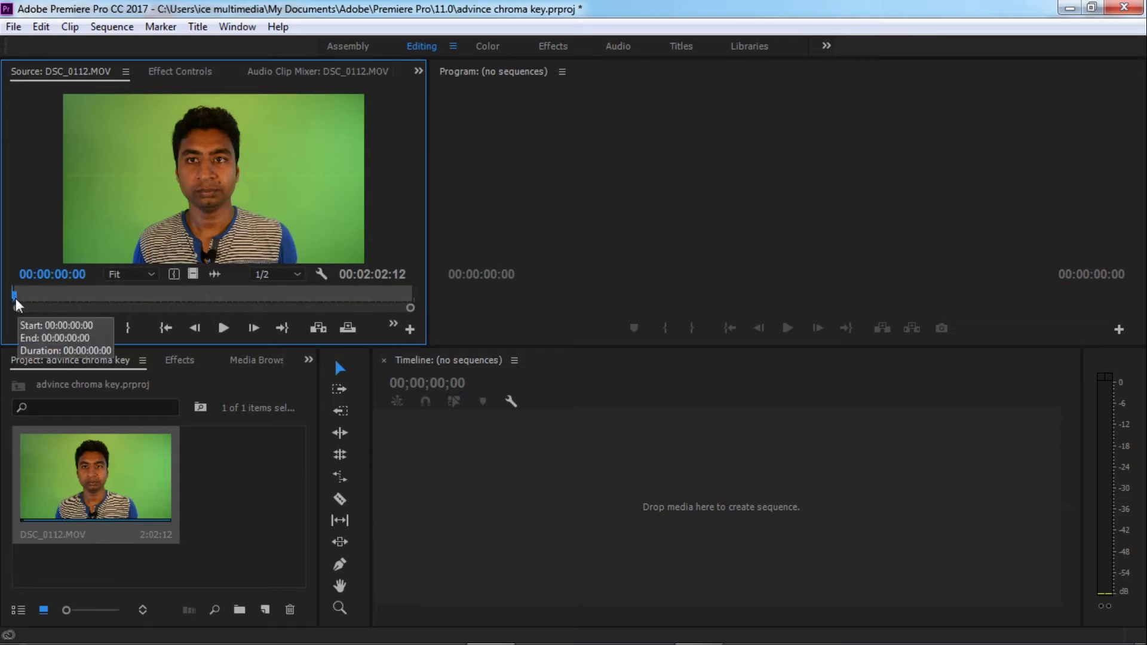
drag(13, 304, 49, 300)
key(i)
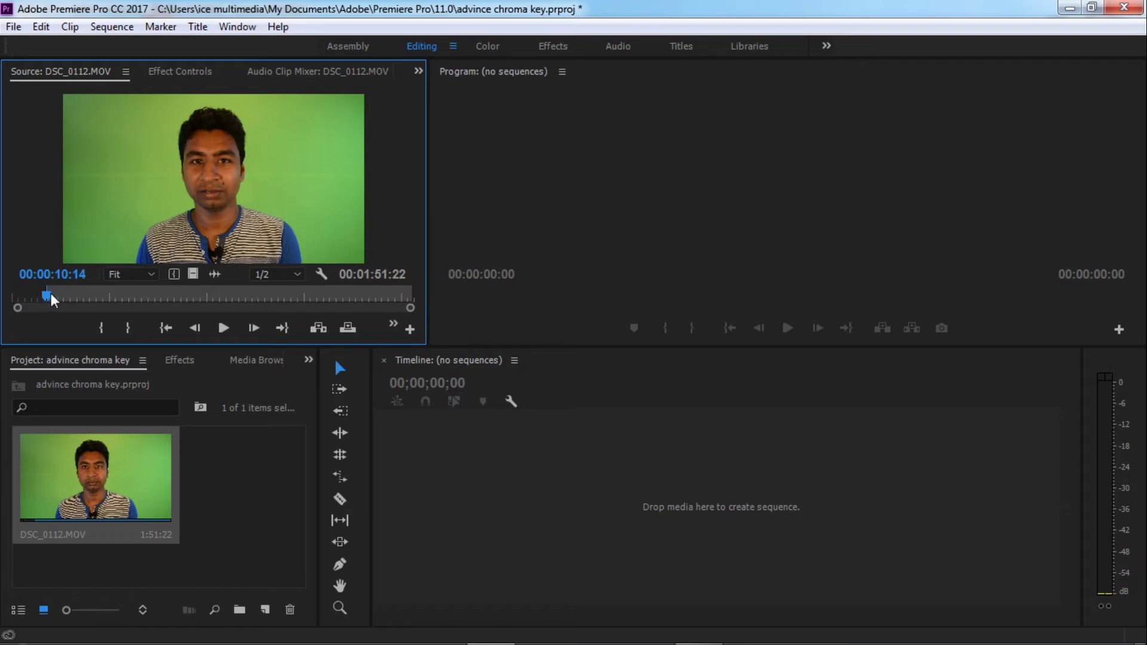
drag(51, 300, 100, 301)
key(o)
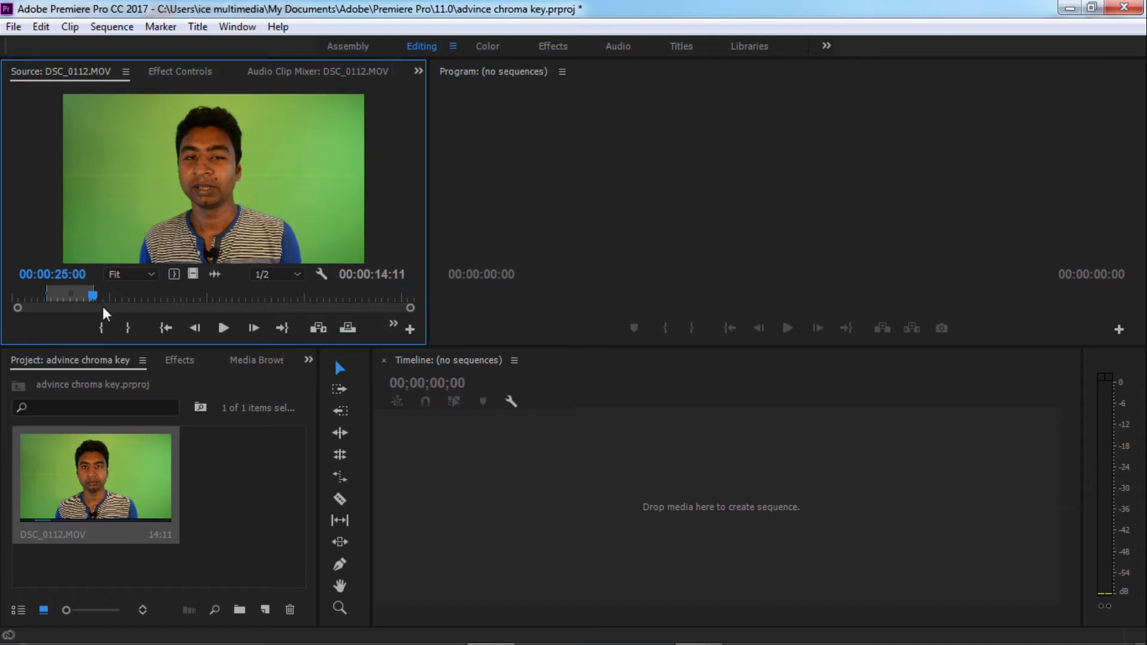
drag(185, 177, 535, 511)
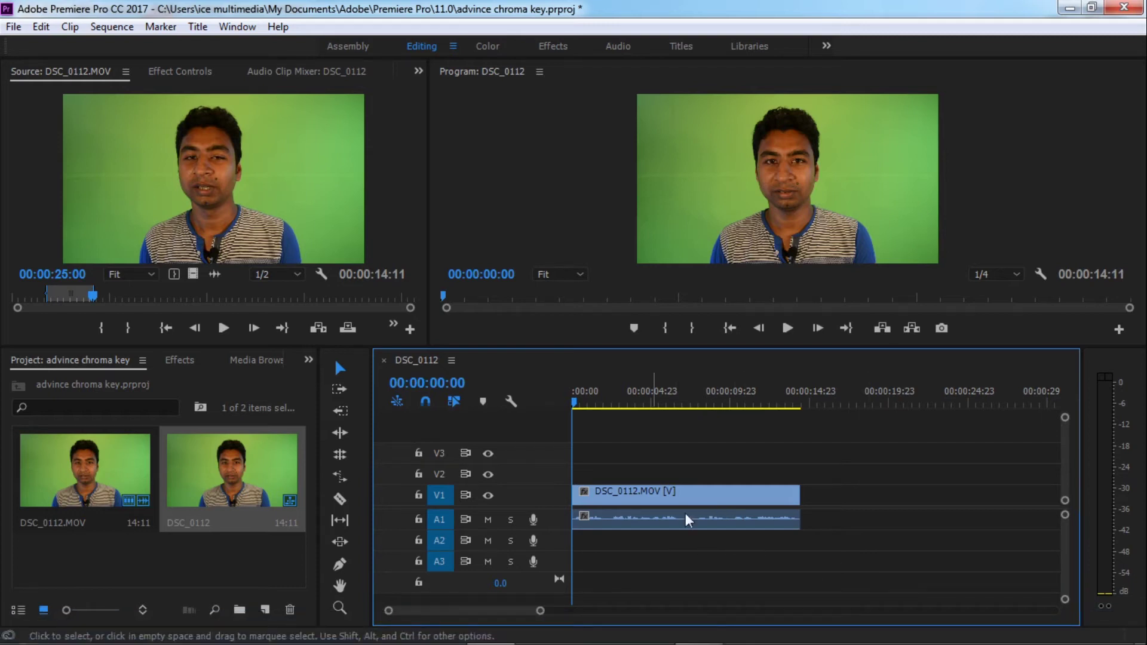
- Replace the DSC_0112 clip on V1 with an After Effects composition
right_click(624, 496)
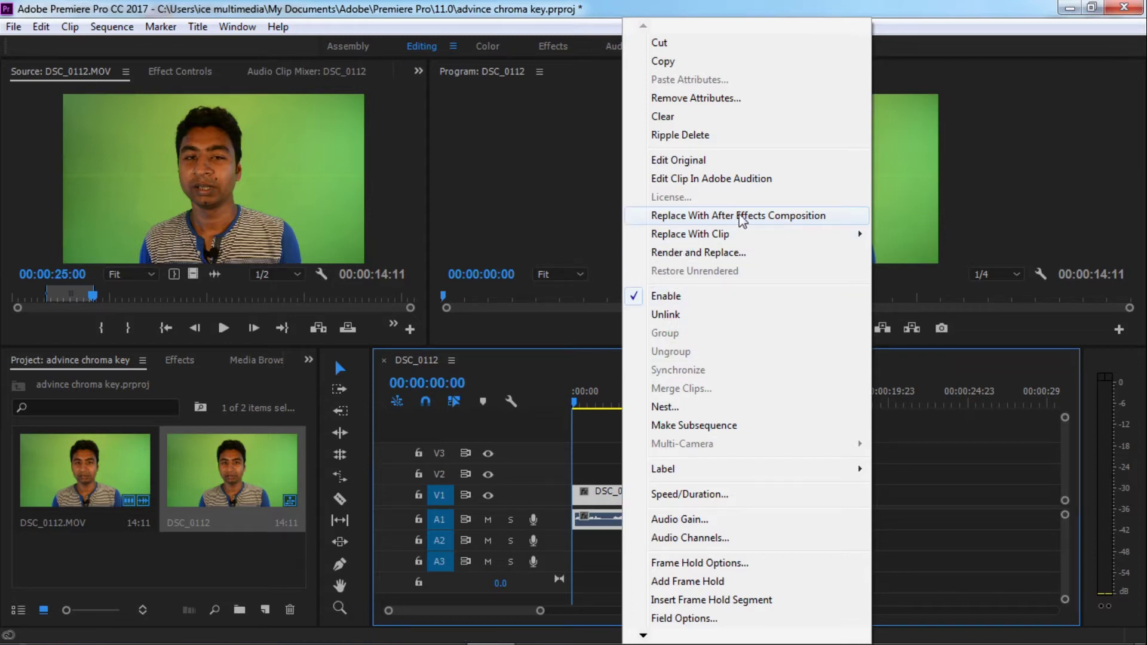
click(774, 217)
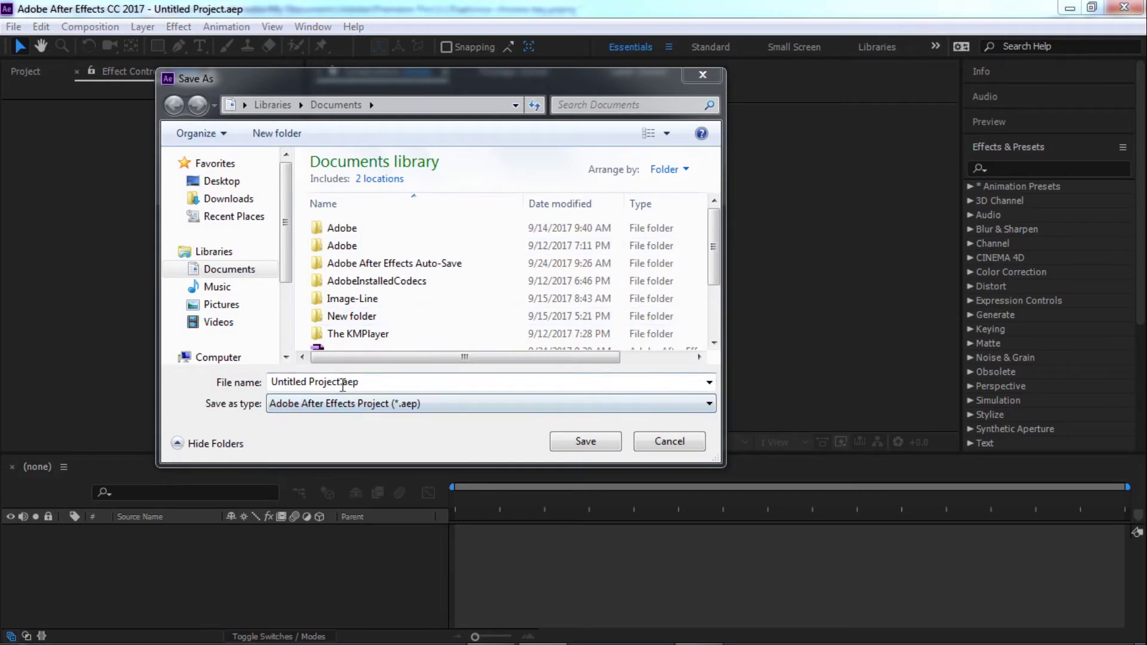
- Save the new project as Untitled Project 3.aep and zoom the viewer out
click(340, 381)
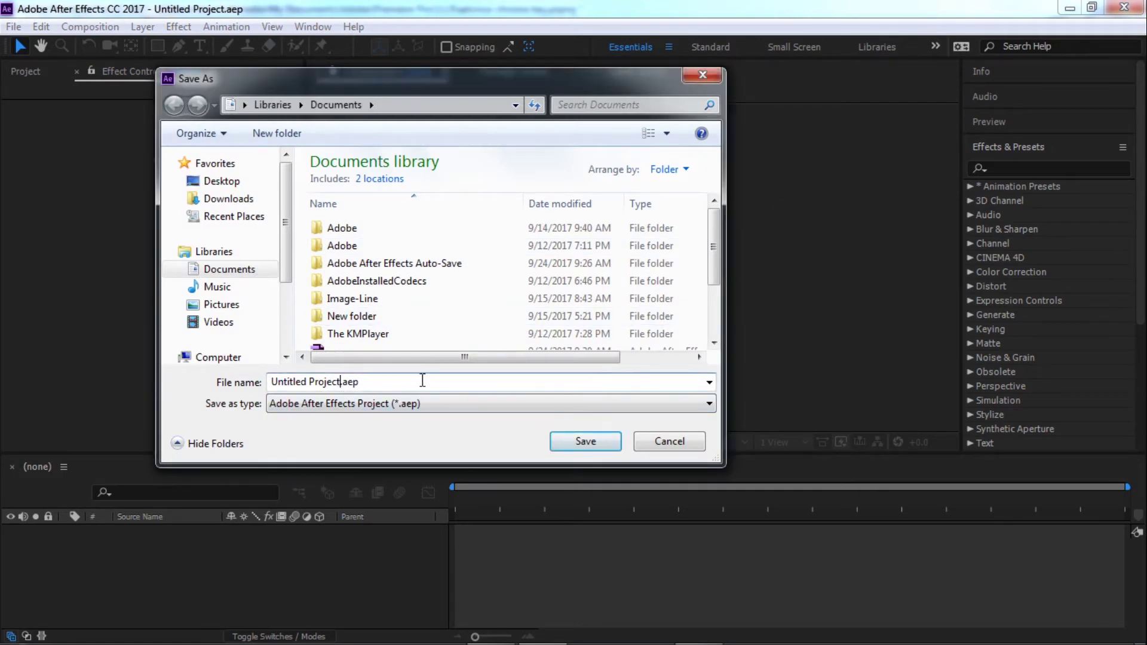
text(3)
click(587, 442)
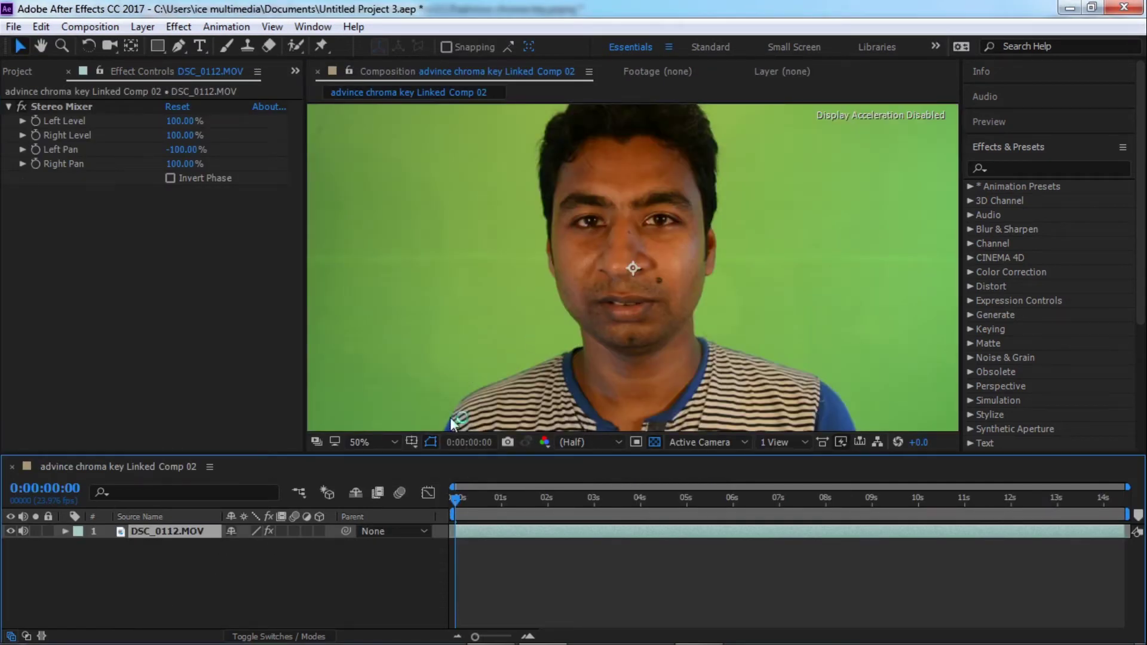
key(comma)
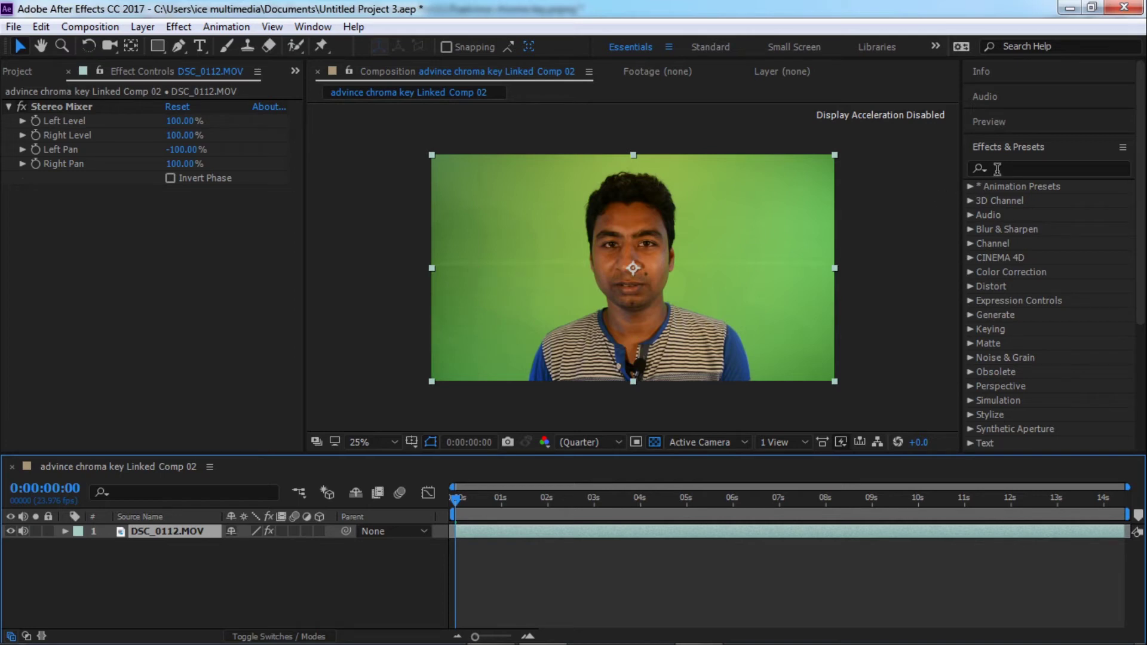
- Search 'color r' in Effects & Presets and apply Color Range to DSC_0112.MOV
click(1020, 168)
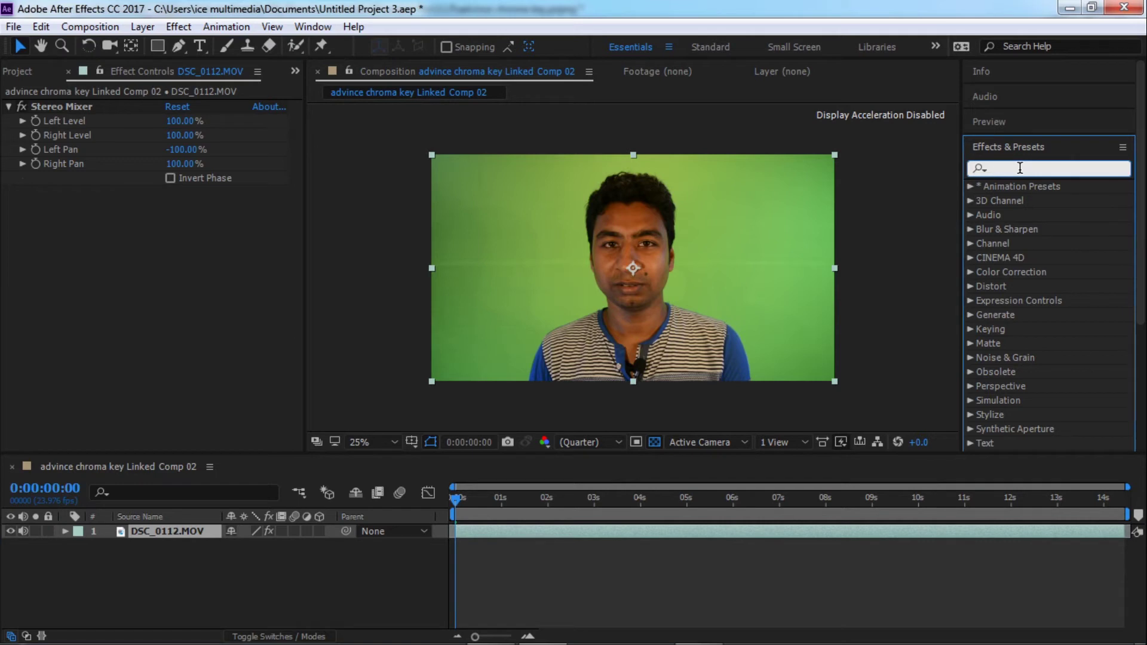
text(c)
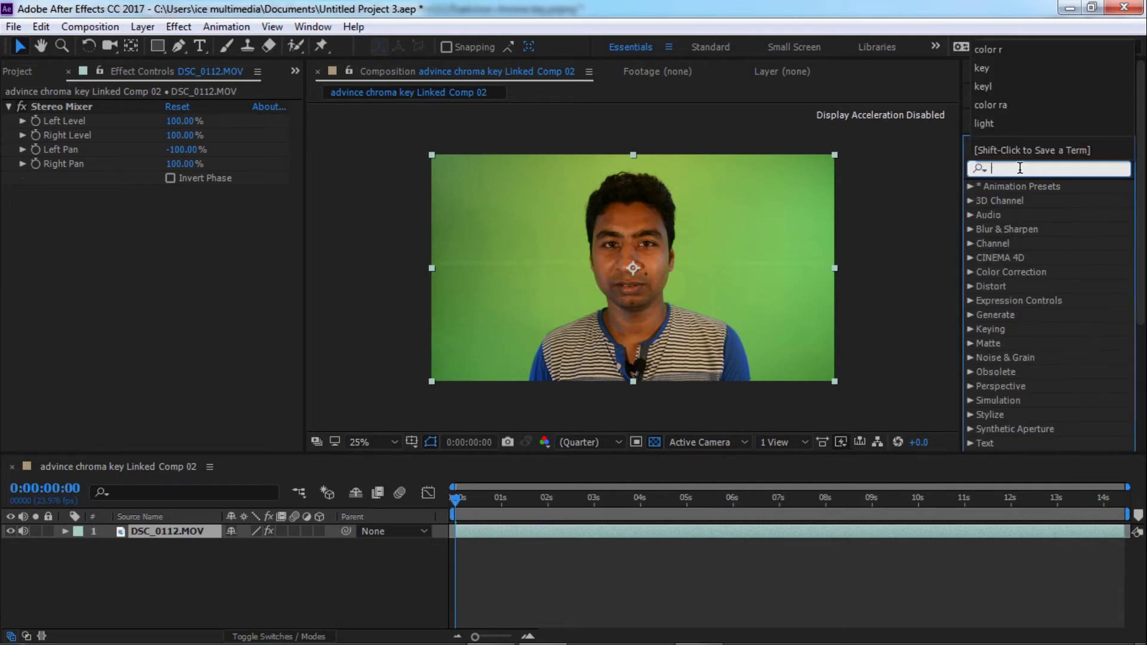
text(olor r)
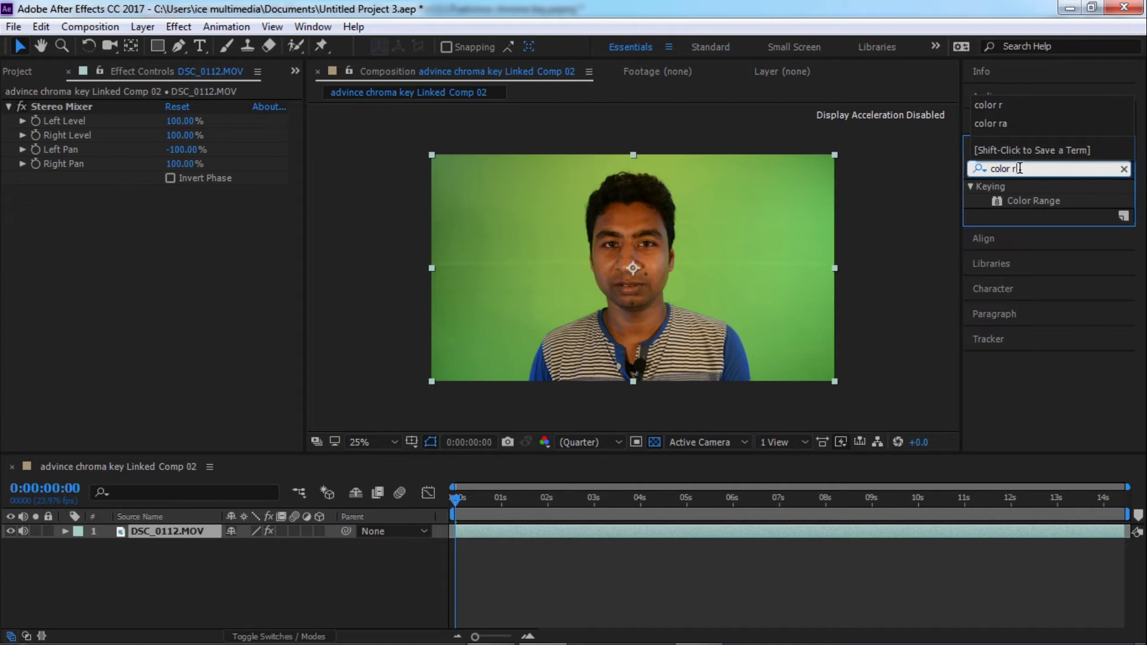
drag(1052, 201, 752, 280)
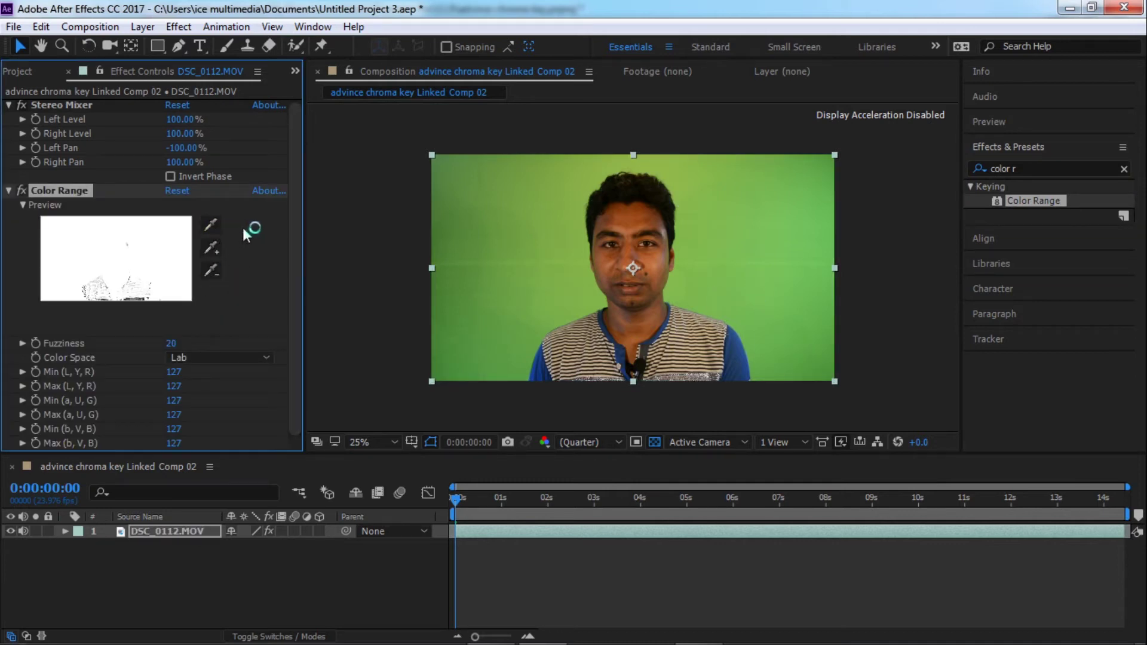
- Sample the green background as the Color Range key colour and show transparency as a checkerboard
click(212, 225)
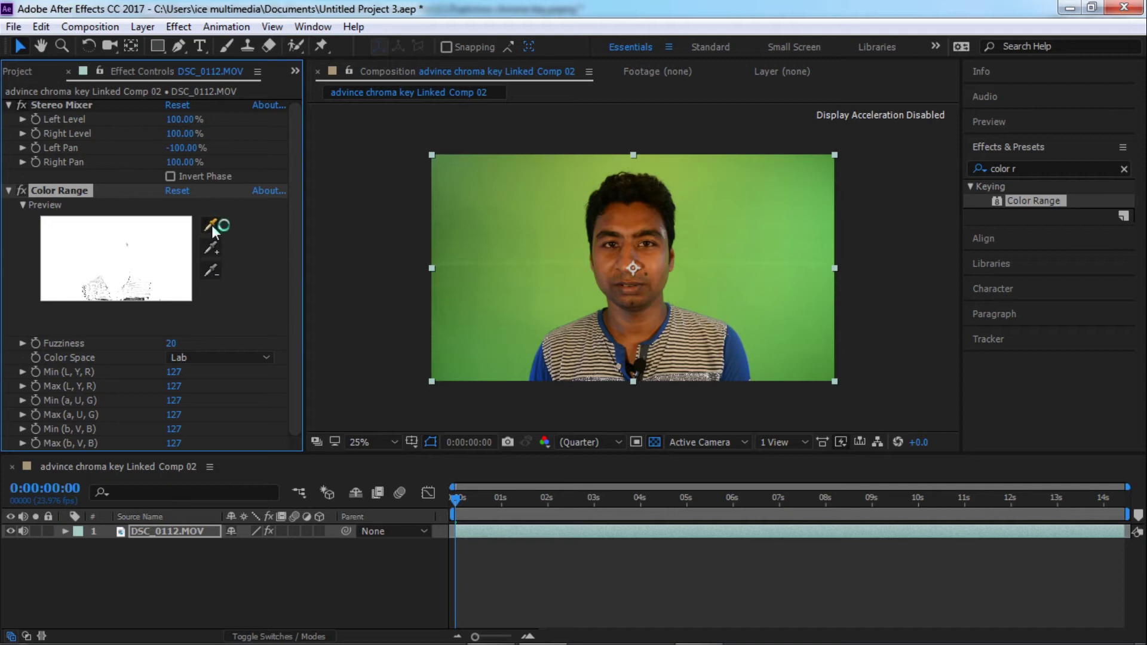
click(489, 228)
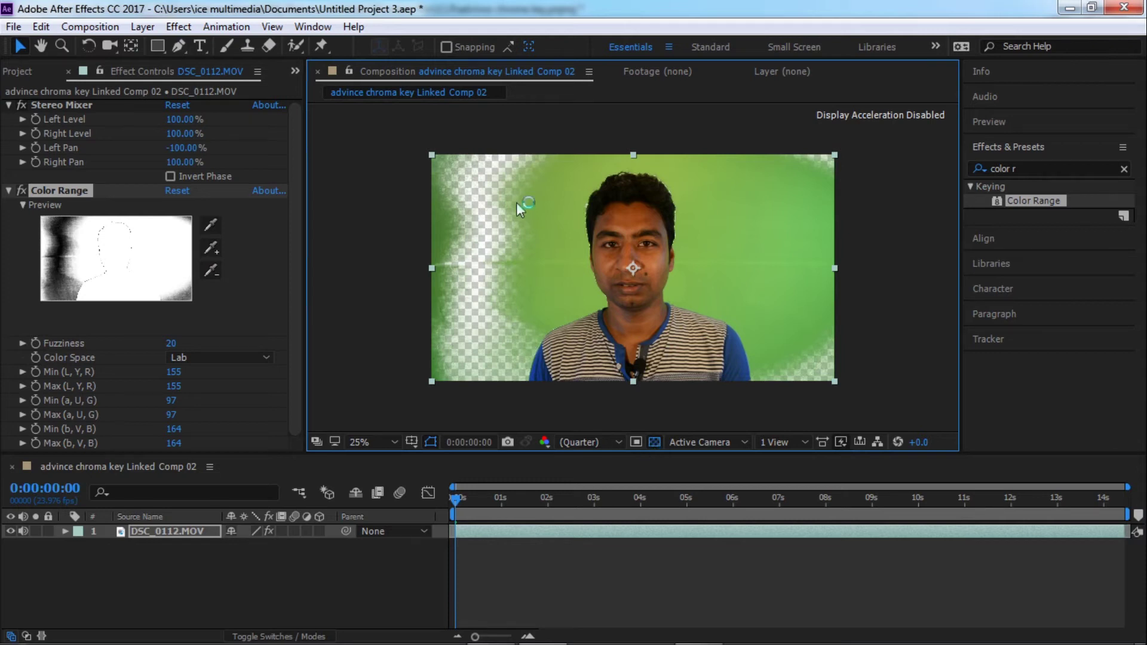
click(655, 442)
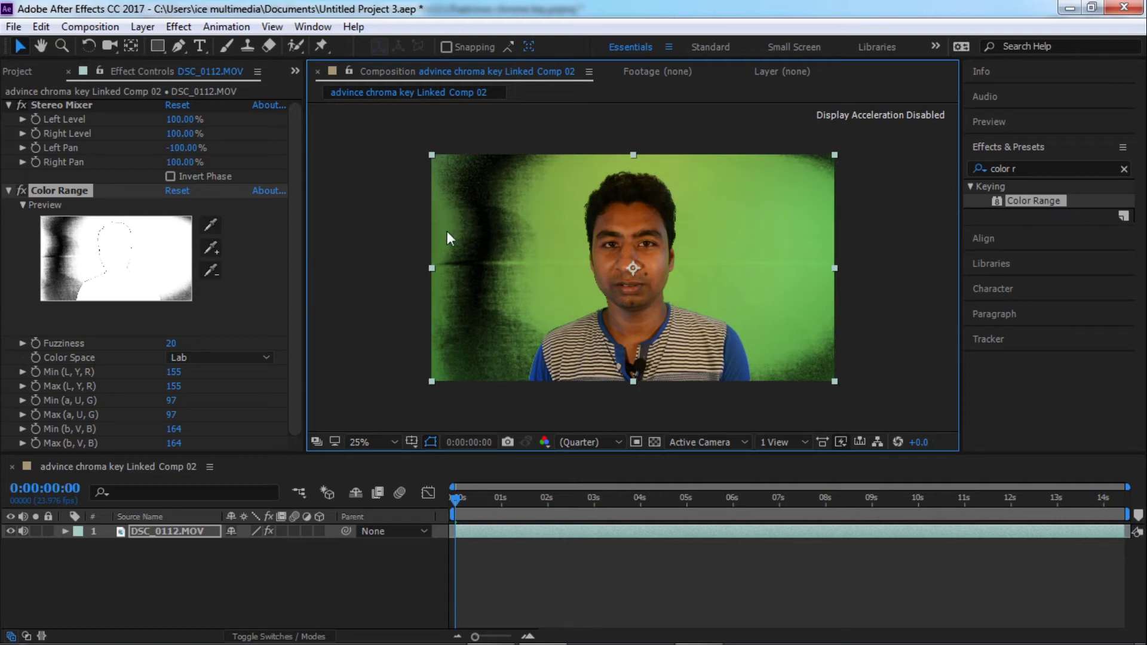
click(654, 443)
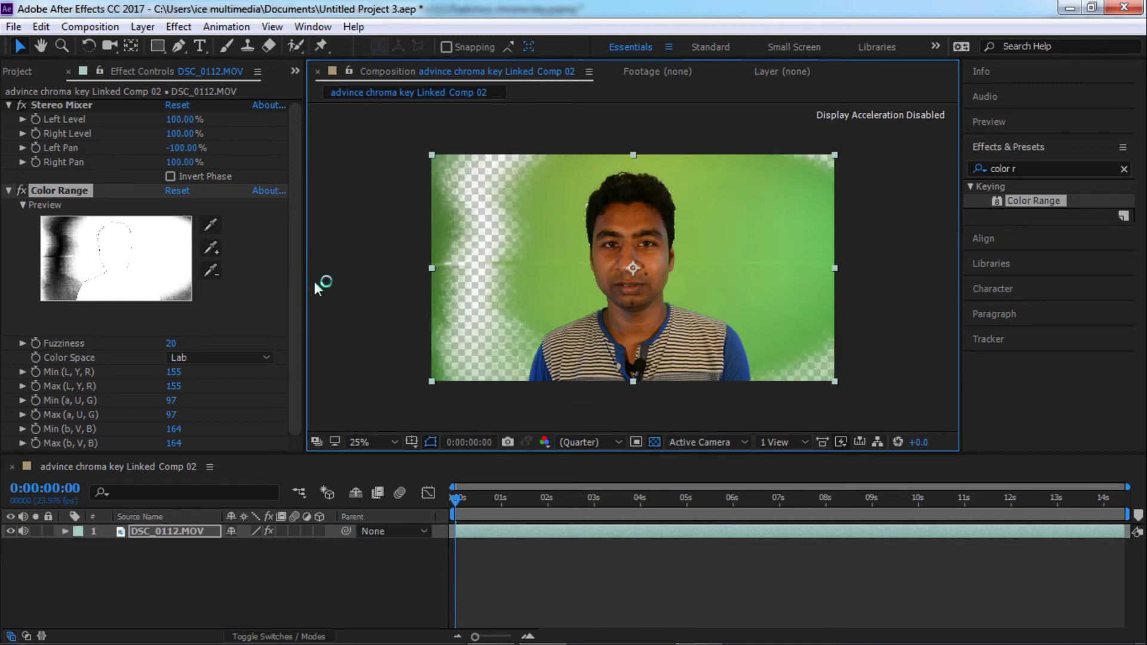
click(211, 248)
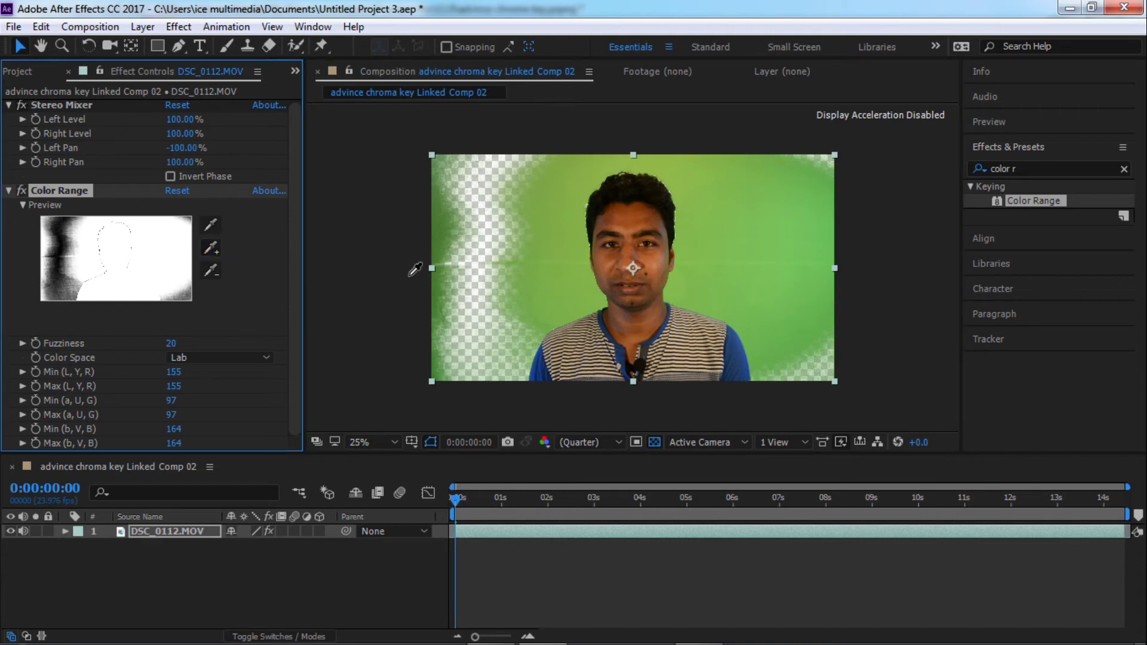
- Add the left-side, above-head and right-side background greens to the Color Range key
click(455, 226)
click(211, 247)
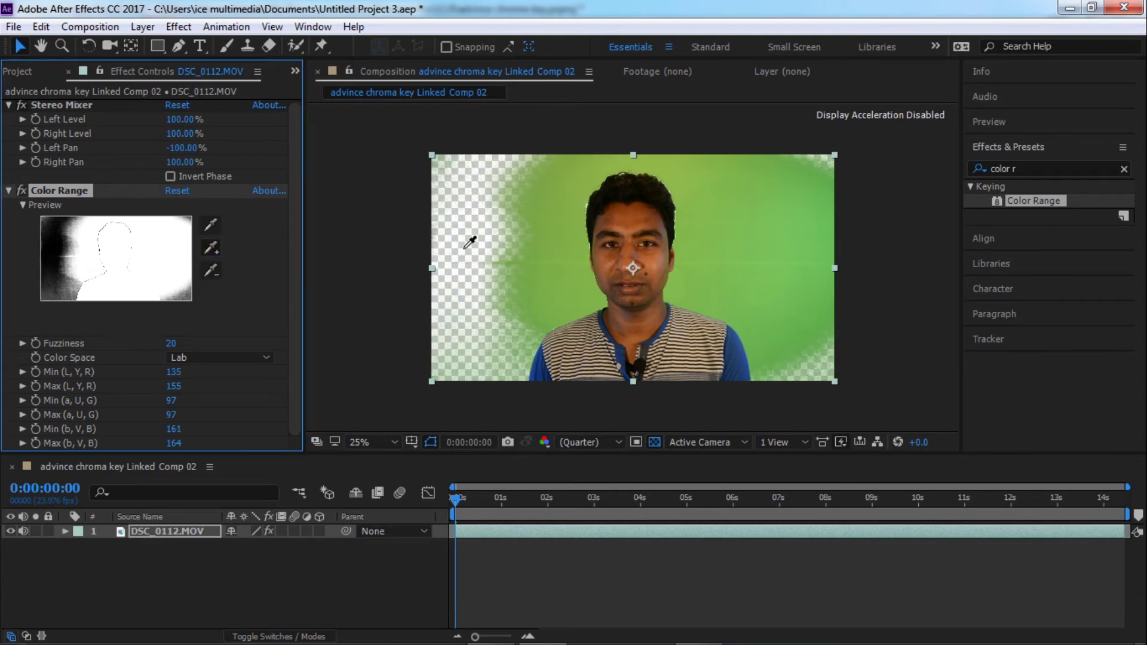
click(550, 203)
click(211, 247)
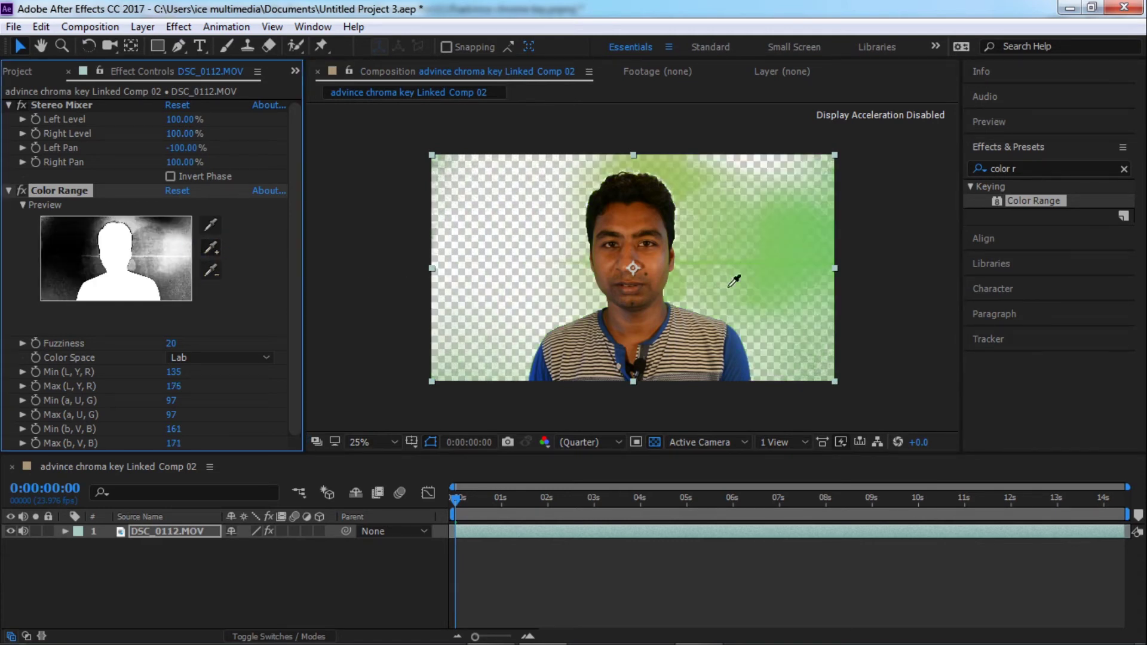
click(727, 265)
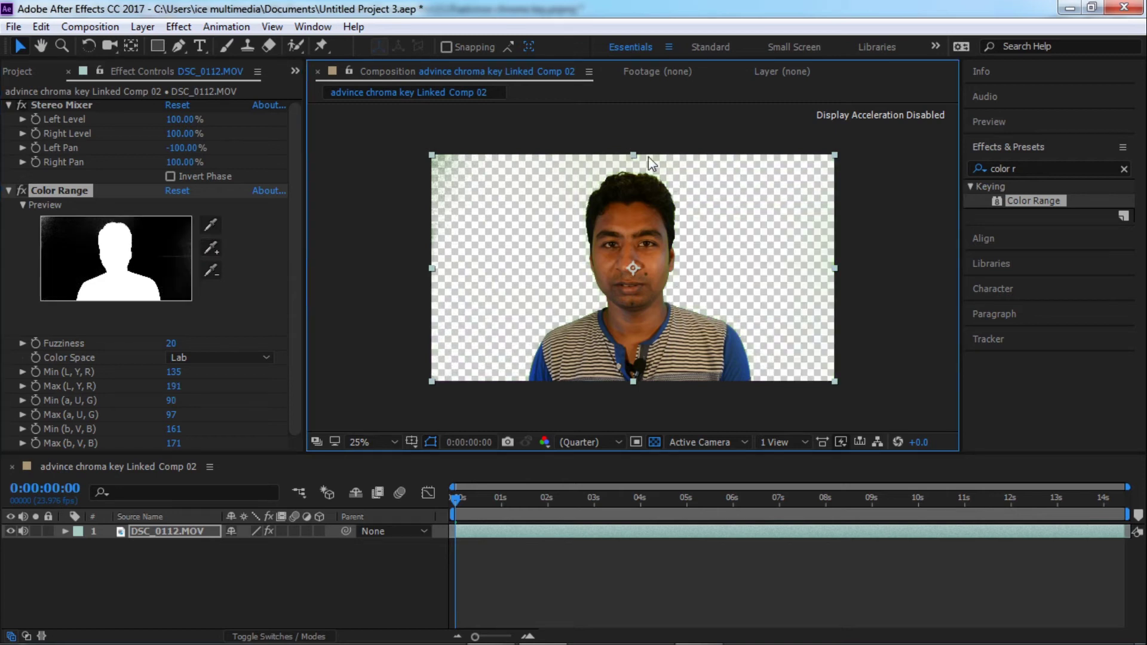
scroll(689, 218, up, 4)
scroll(690, 217, down, 6)
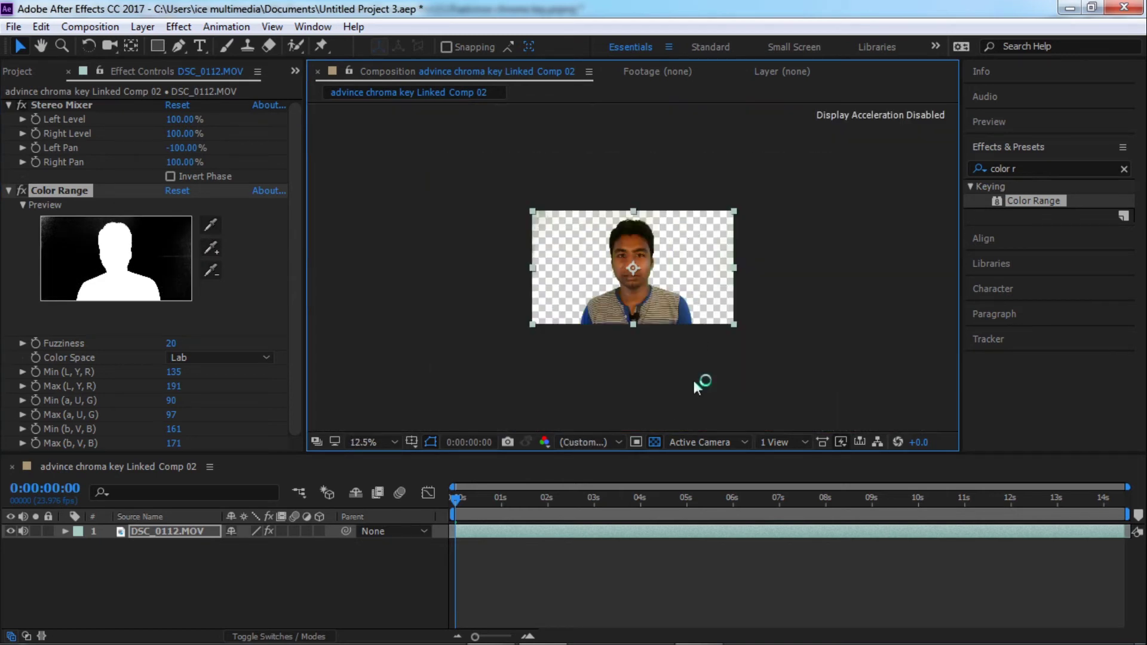
click(655, 442)
scroll(704, 264, up, 2)
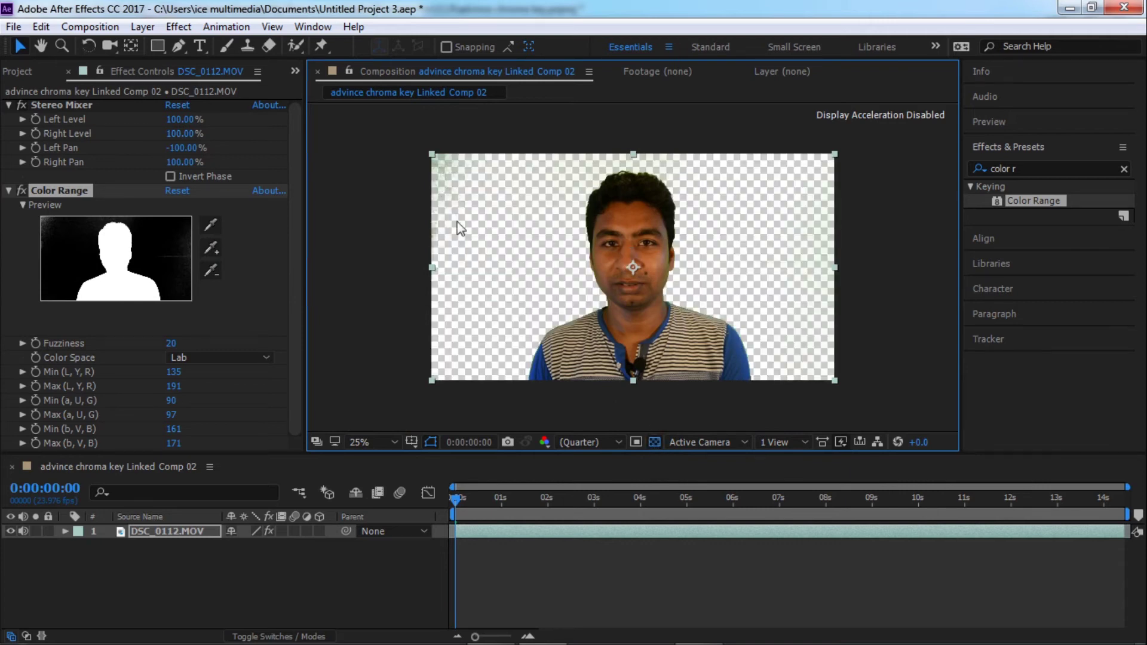
- Refine the key with the top-left corner and fringe colours, checking against black and checkerboard
click(210, 226)
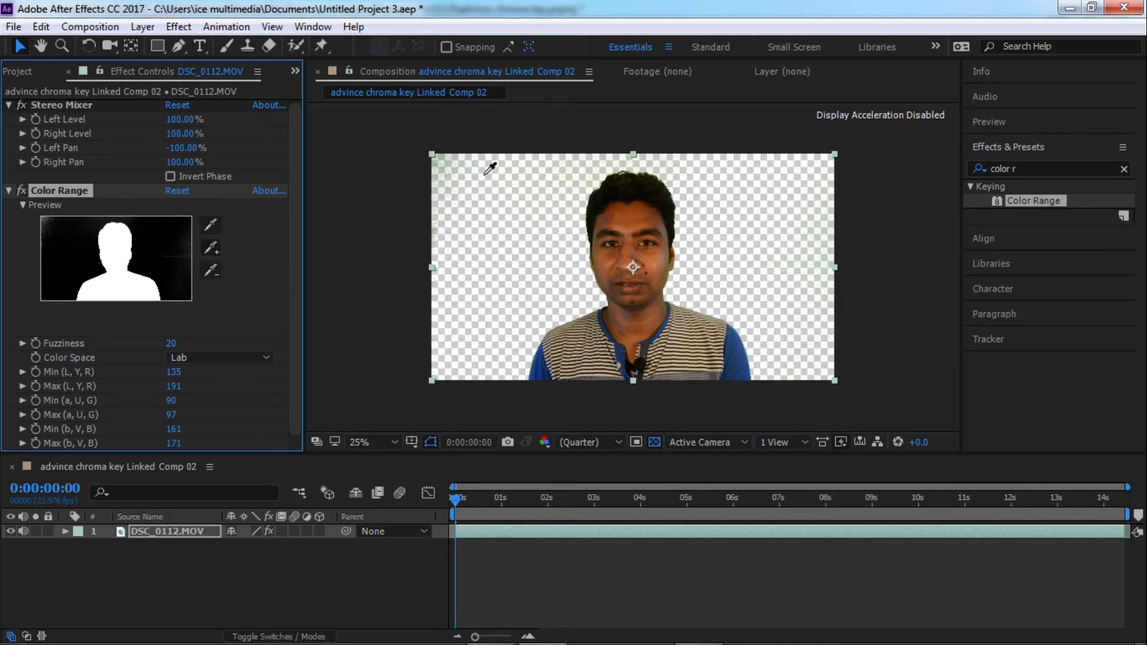
click(450, 153)
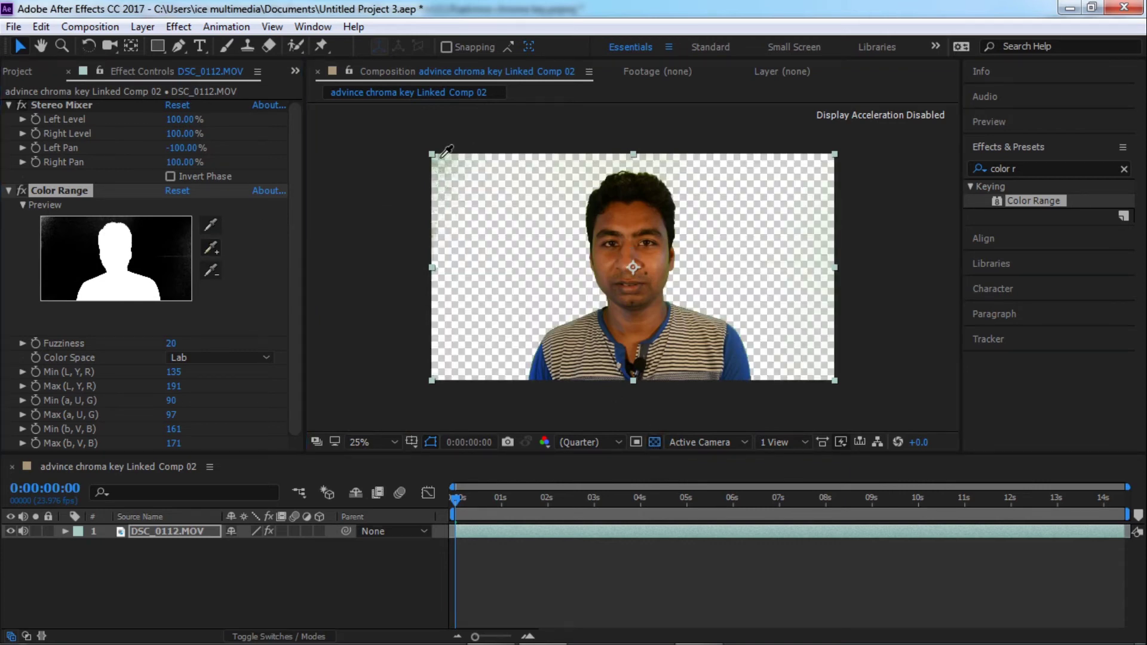
click(656, 442)
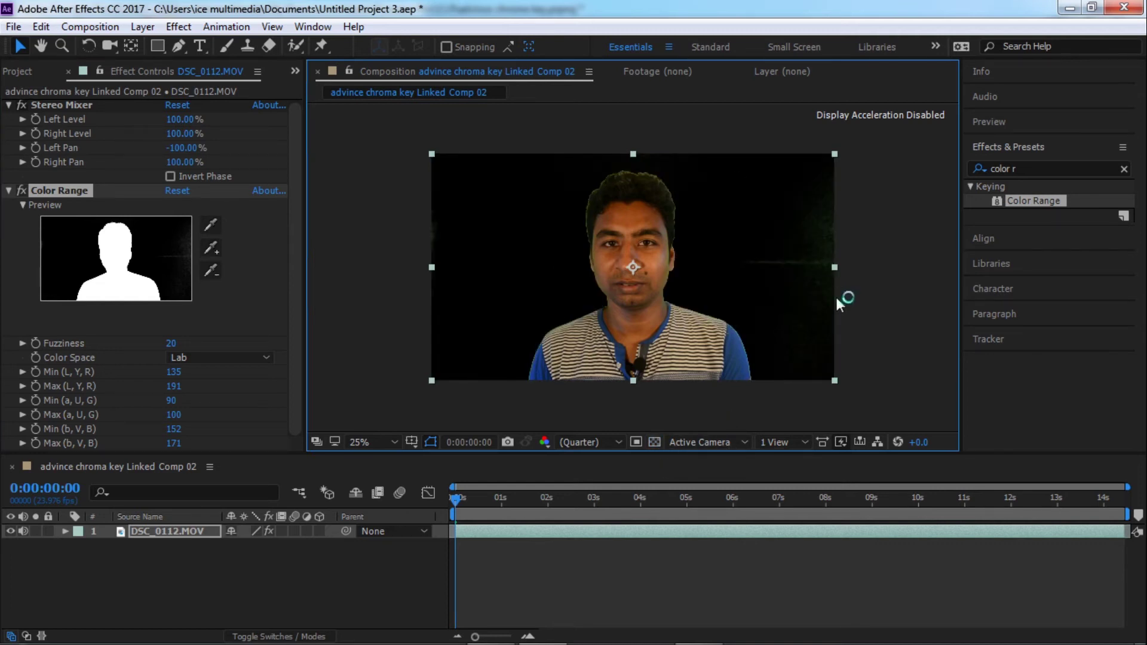
click(654, 442)
click(211, 248)
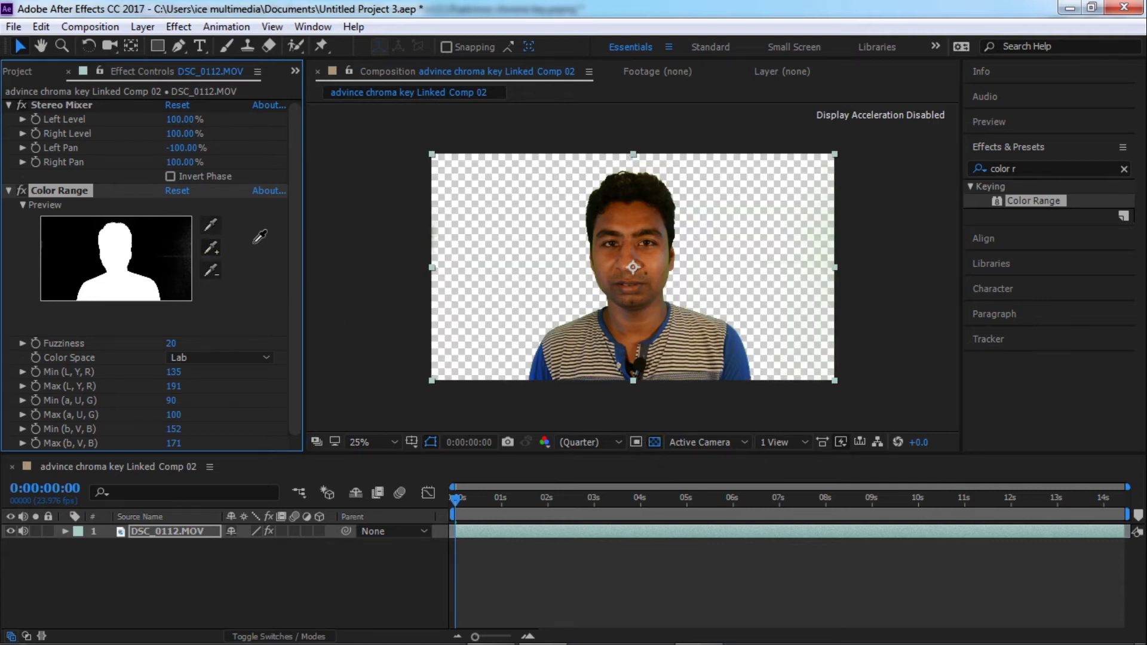
click(830, 267)
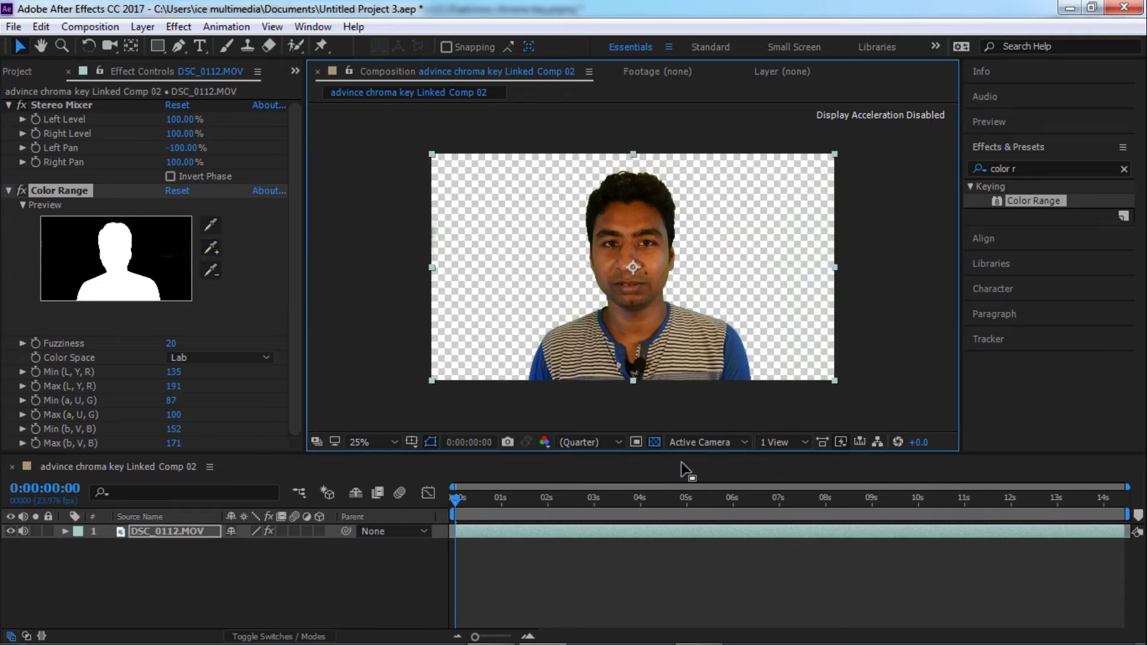
click(654, 441)
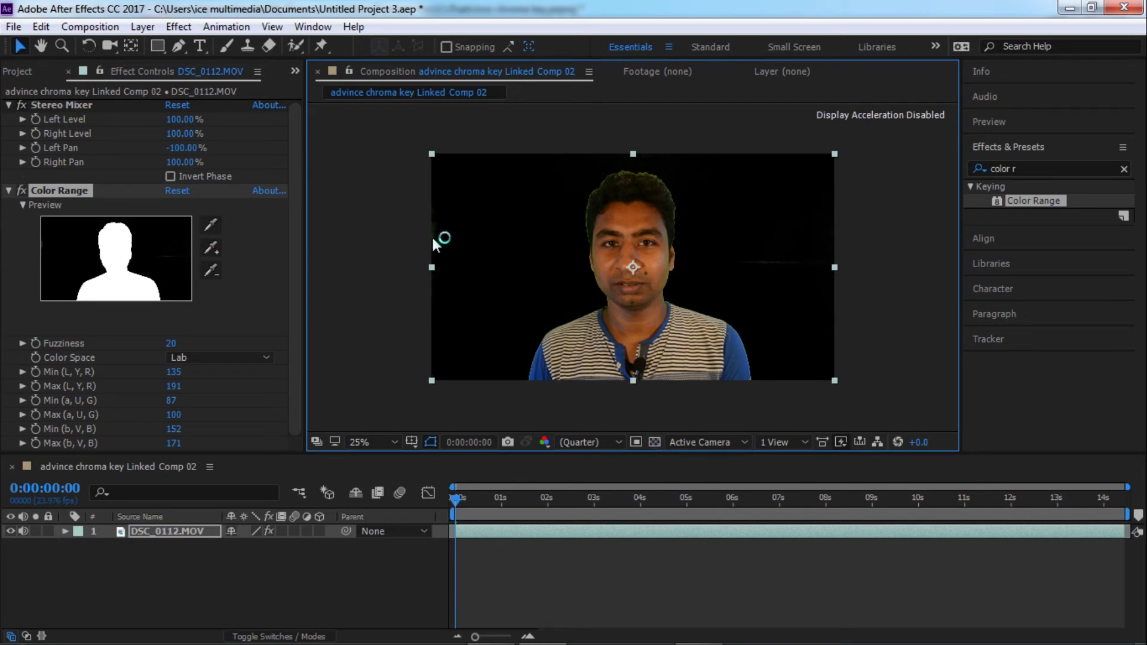
click(654, 443)
- Add one more background colour so the green fully drops out, with Min (L, Y, R) at 127
click(210, 248)
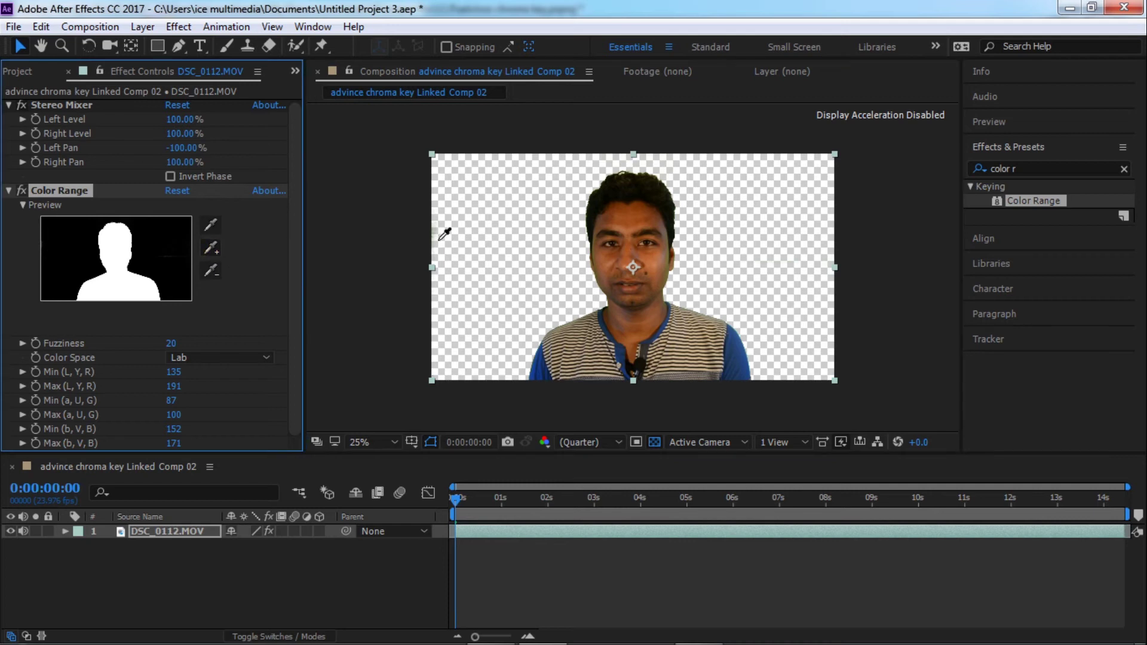
click(440, 239)
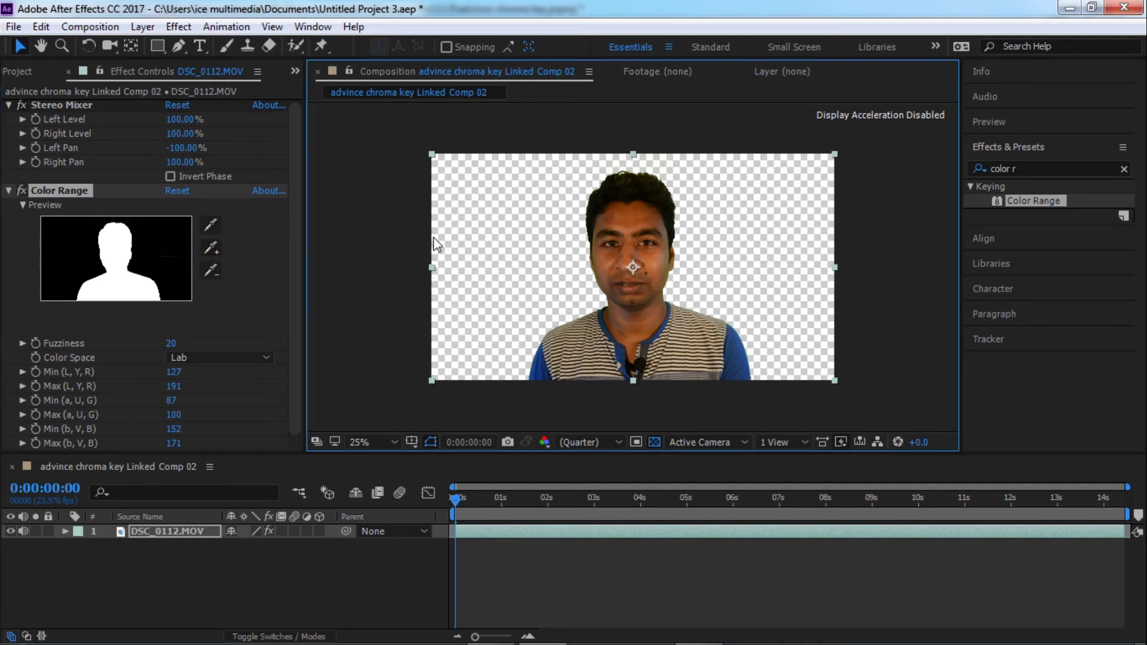
click(654, 442)
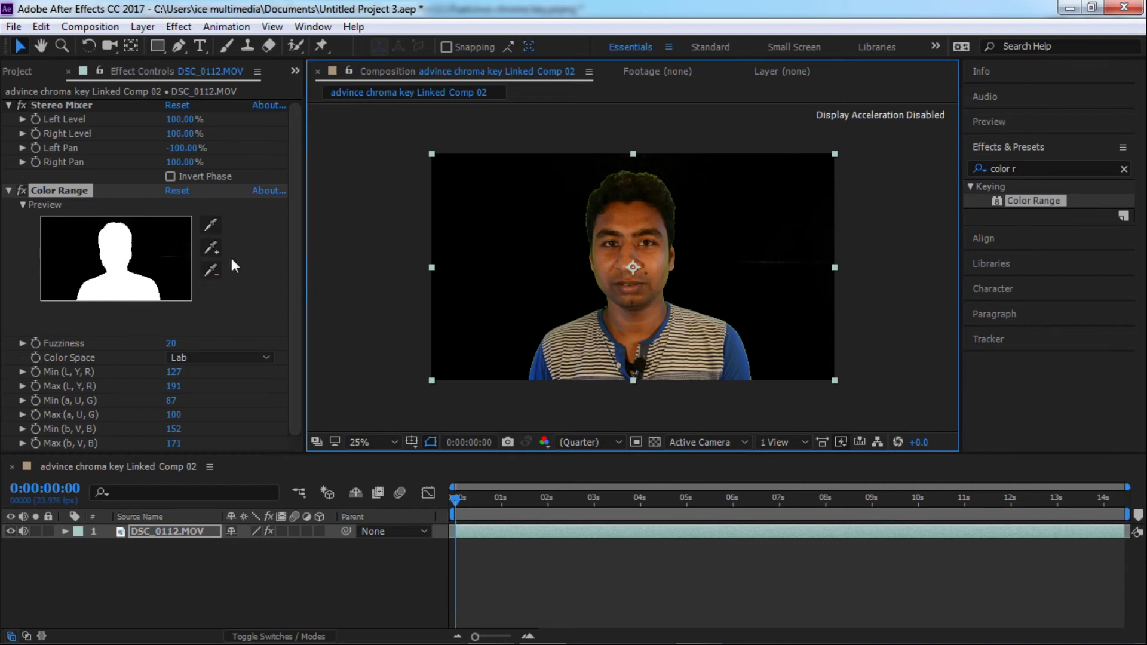
click(655, 442)
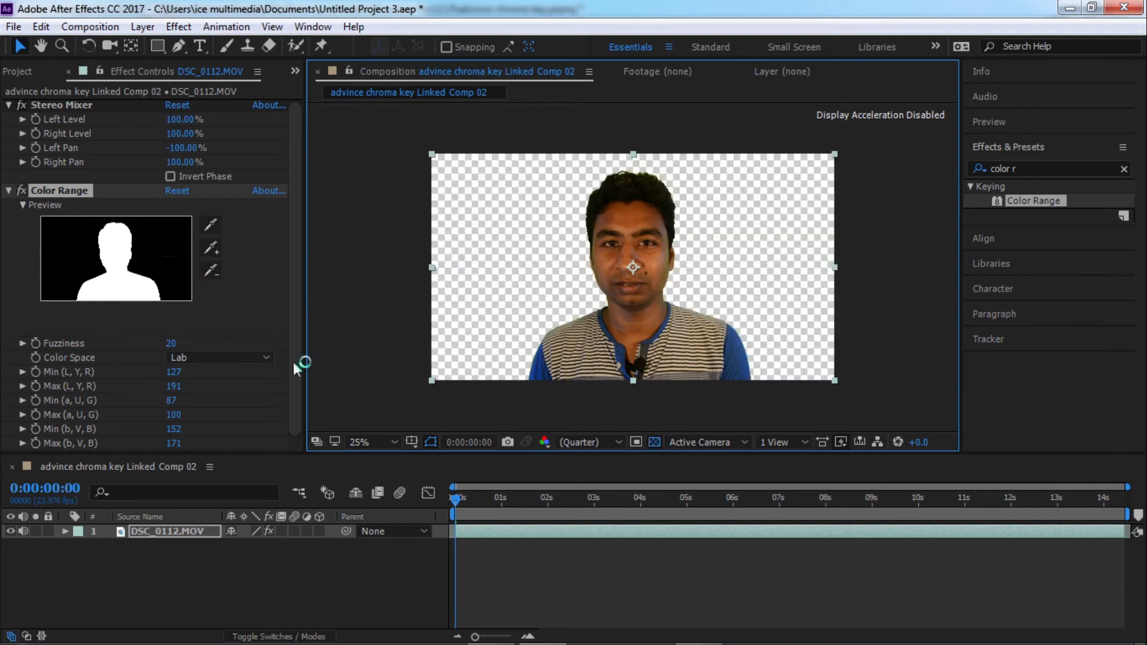
- Create a full-frame green solid, Green Solid 1, and drag it beneath DSC_0112.MOV
right_click(280, 583)
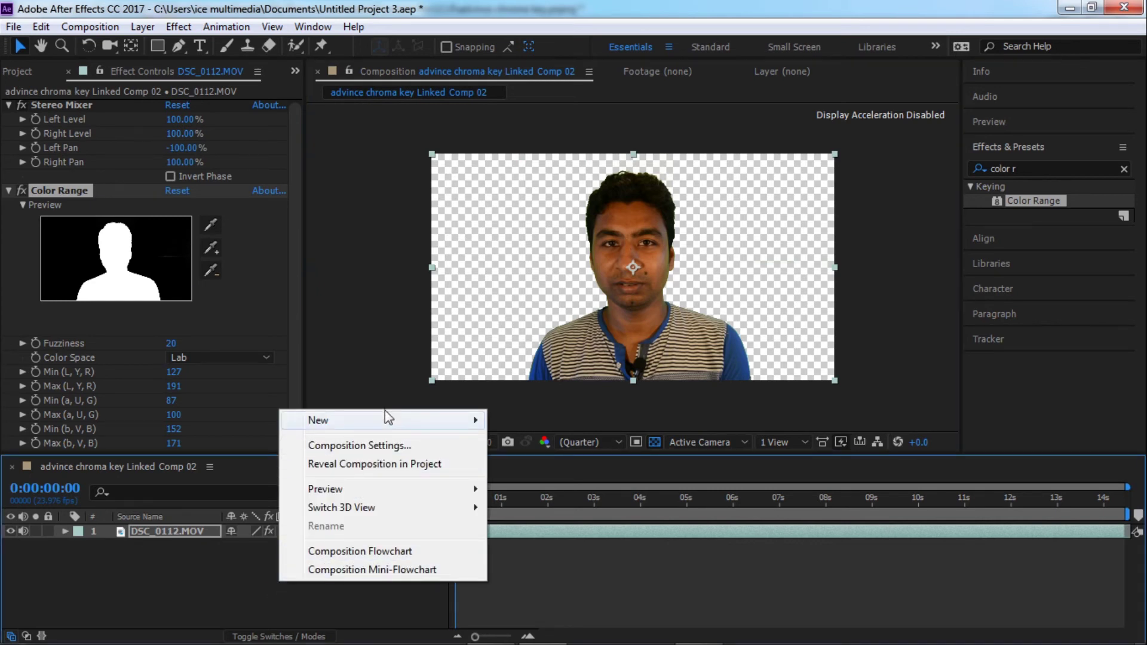
mouse_move(409, 421)
click(529, 464)
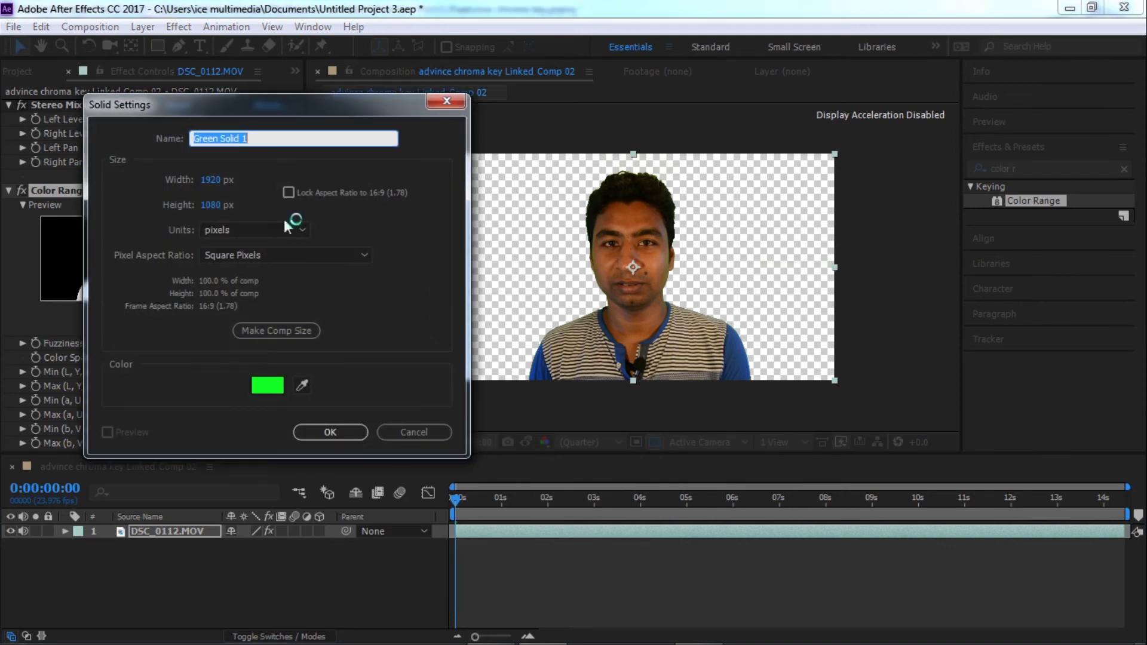
click(268, 385)
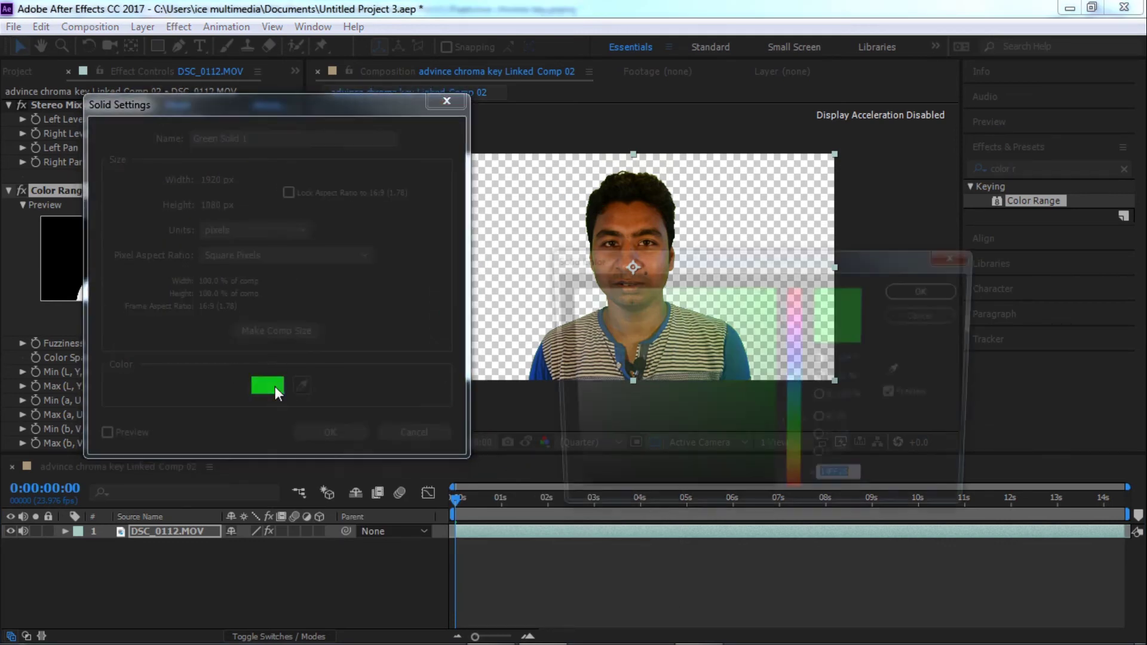
click(940, 289)
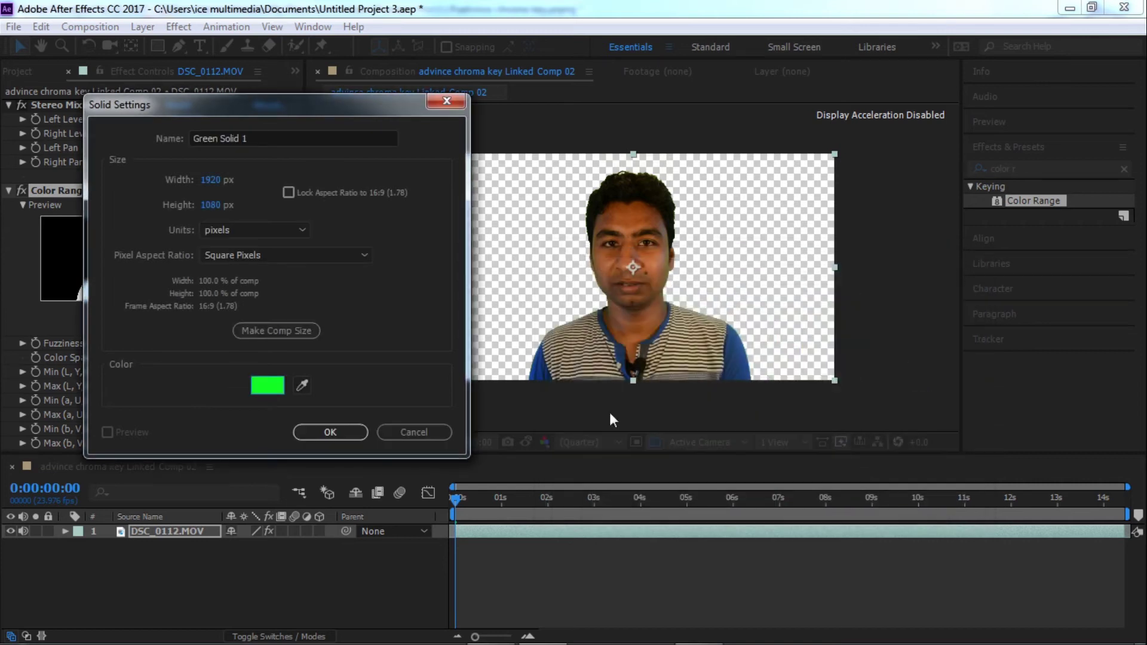
click(335, 431)
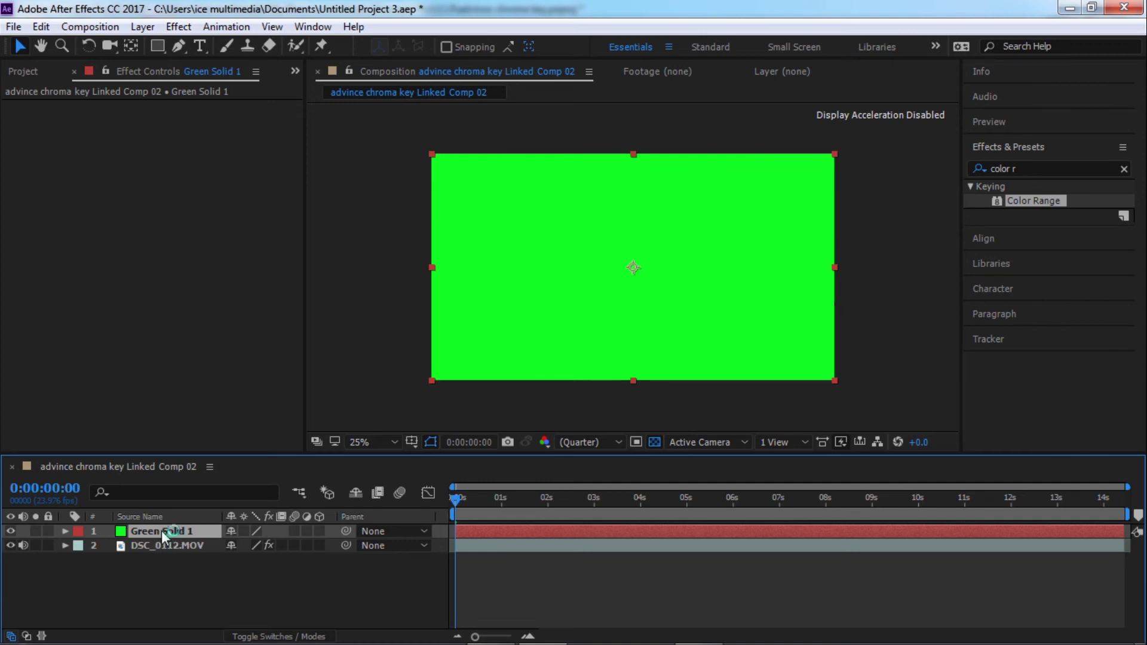
drag(161, 531, 165, 581)
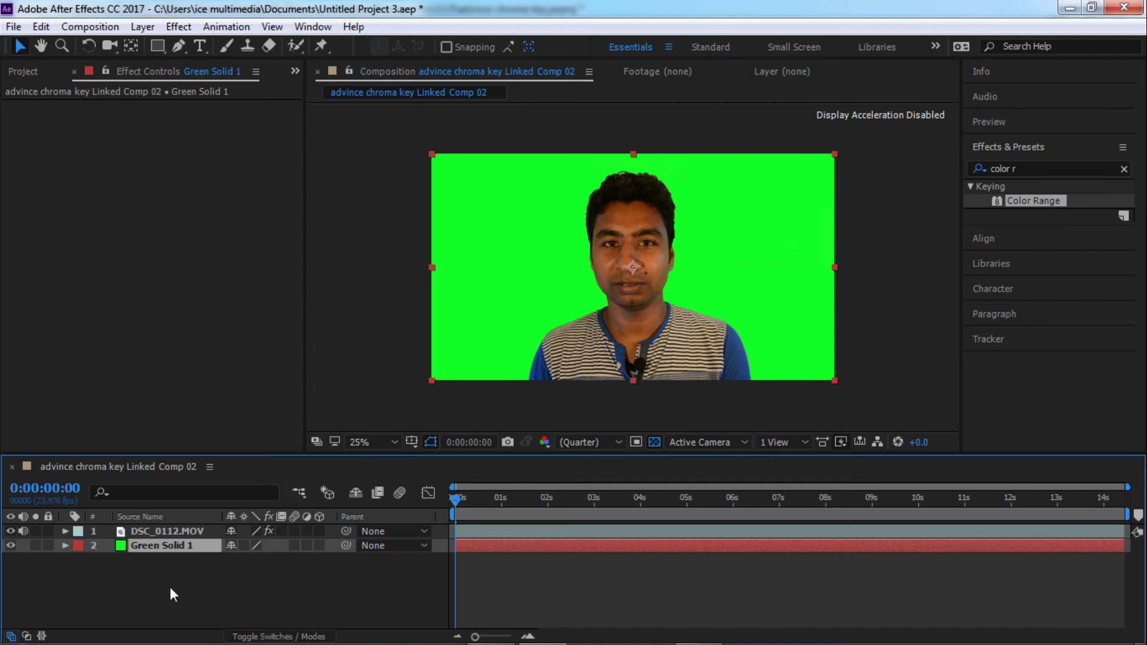
- Select Green Solid 1 and DSC_0112.MOV and pre-compose them into Pre-comp 1
click(167, 531)
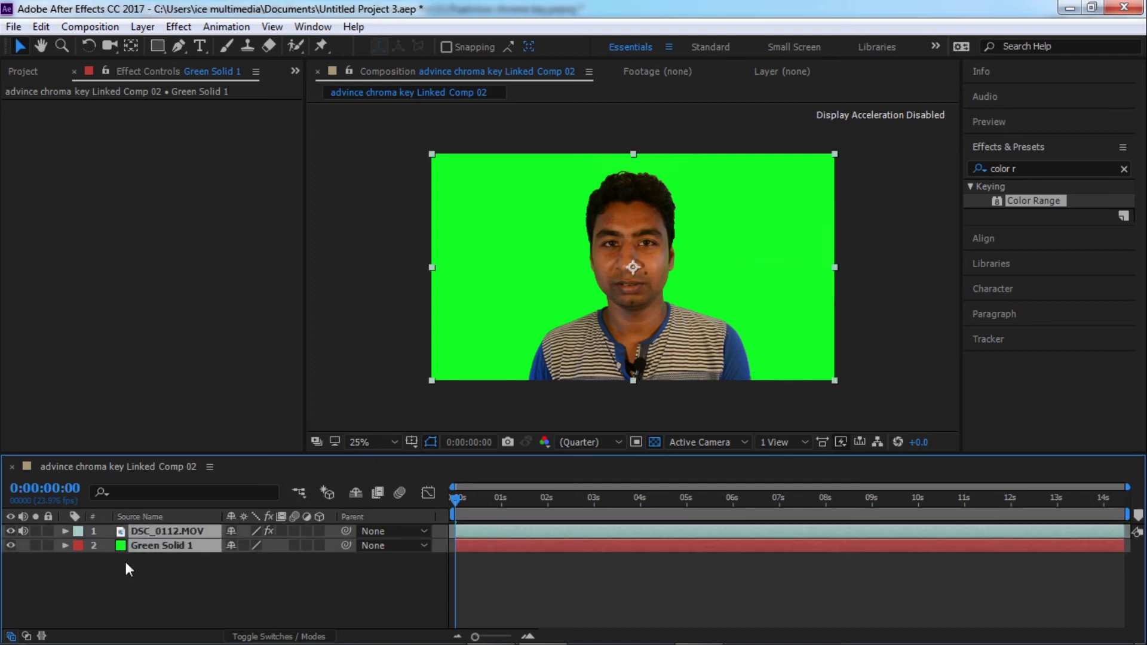
right_click(165, 545)
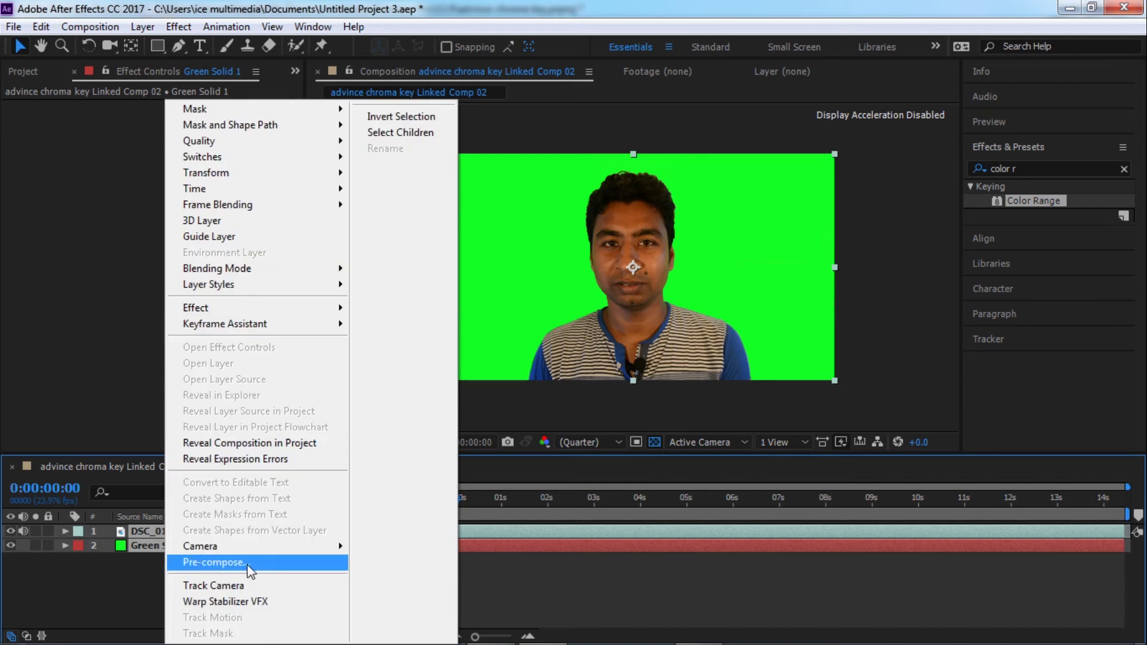
click(280, 565)
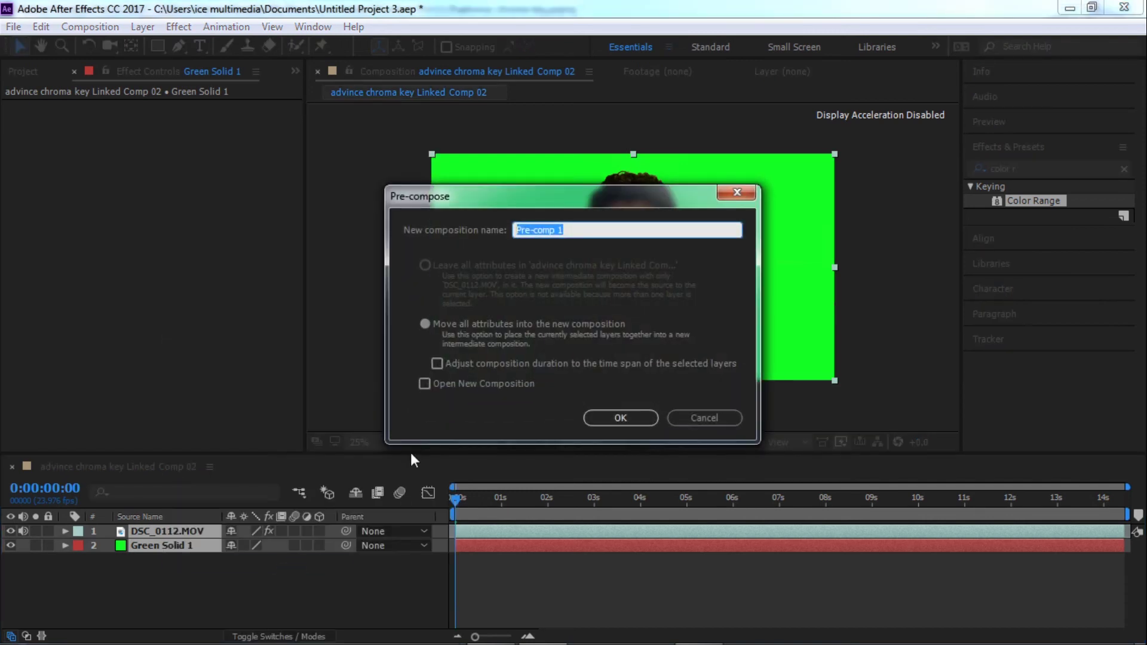
click(629, 419)
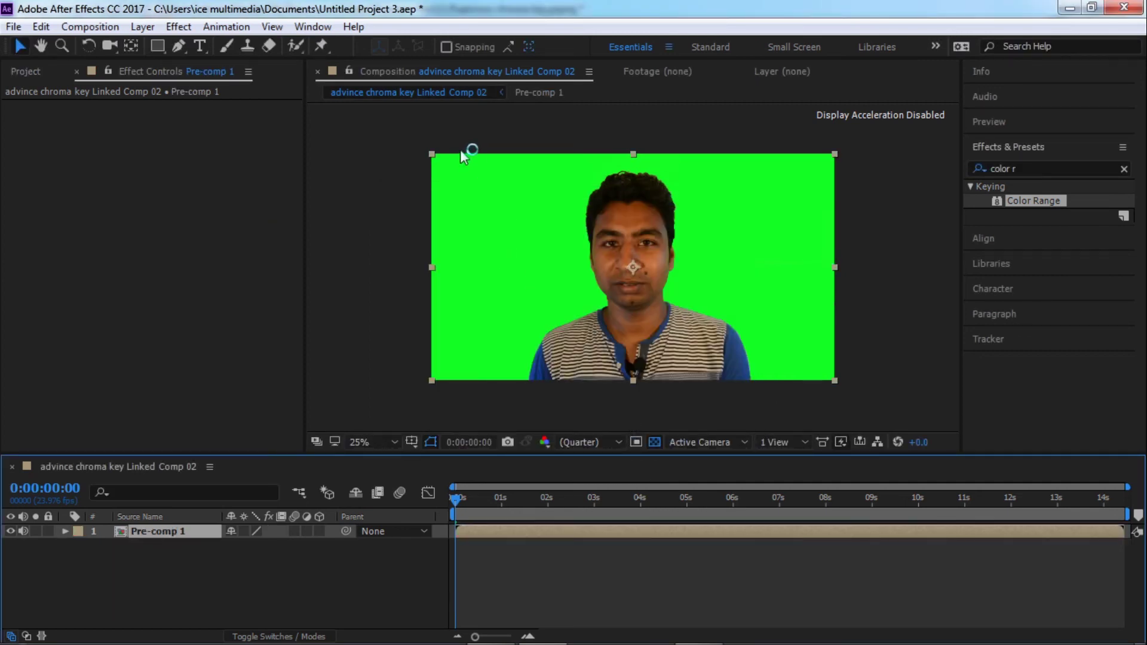
click(980, 168)
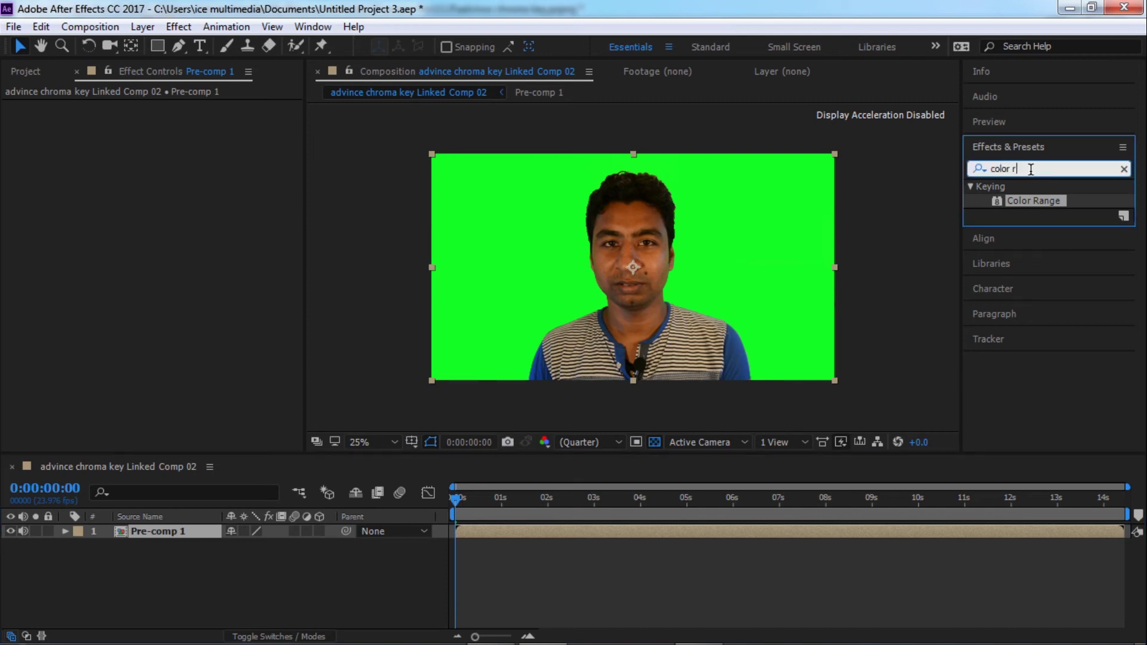
- Search 'key' in Effects & Presets and apply Keylight (1.2) to Pre-comp 1
key(BackSpace)
click(979, 168)
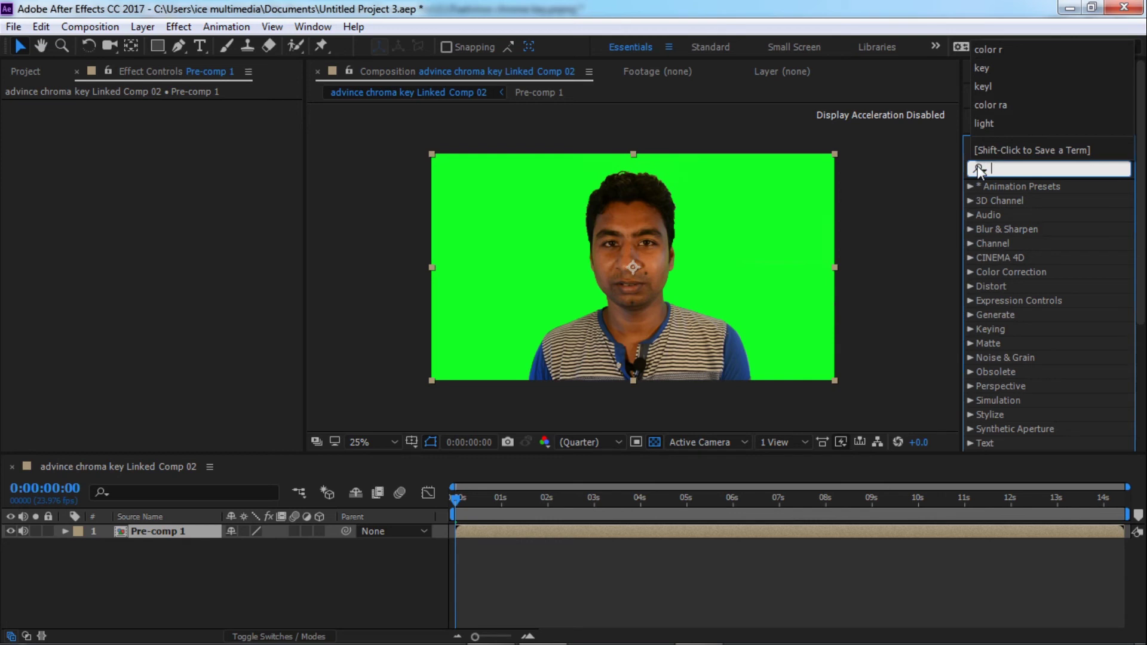
text(ke)
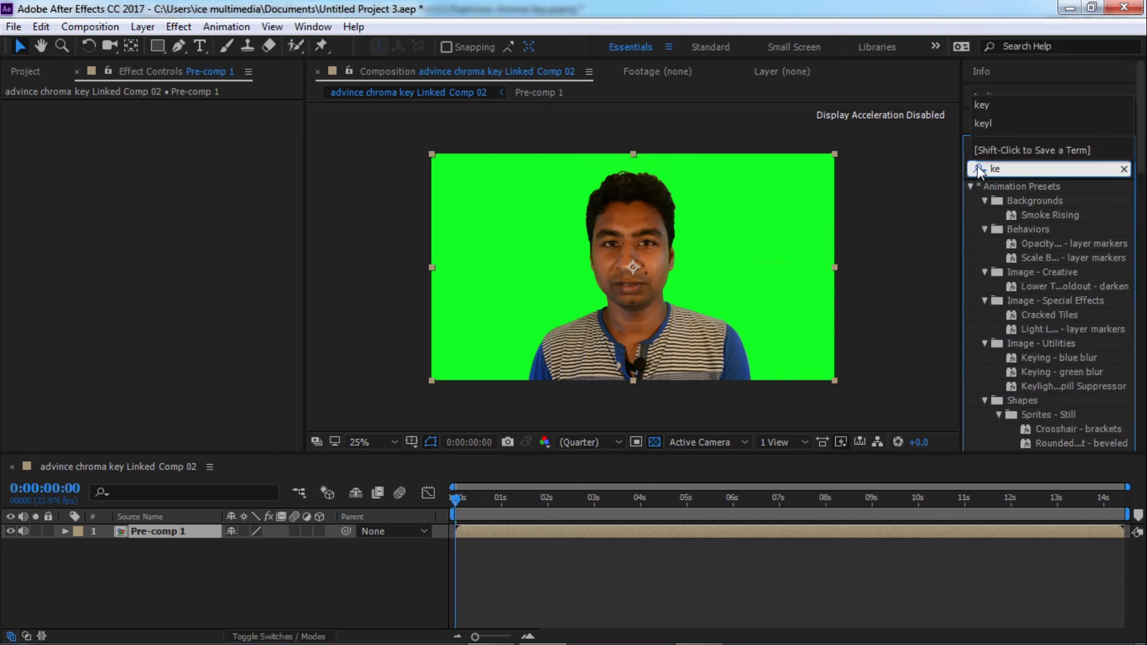
text(y)
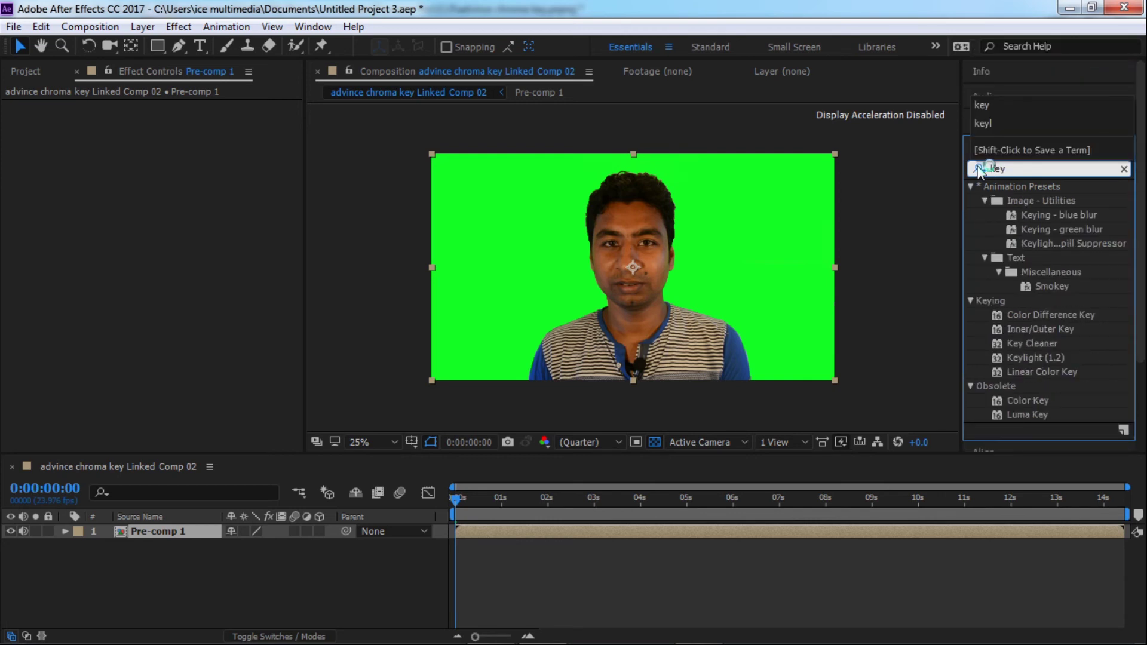
click(1042, 359)
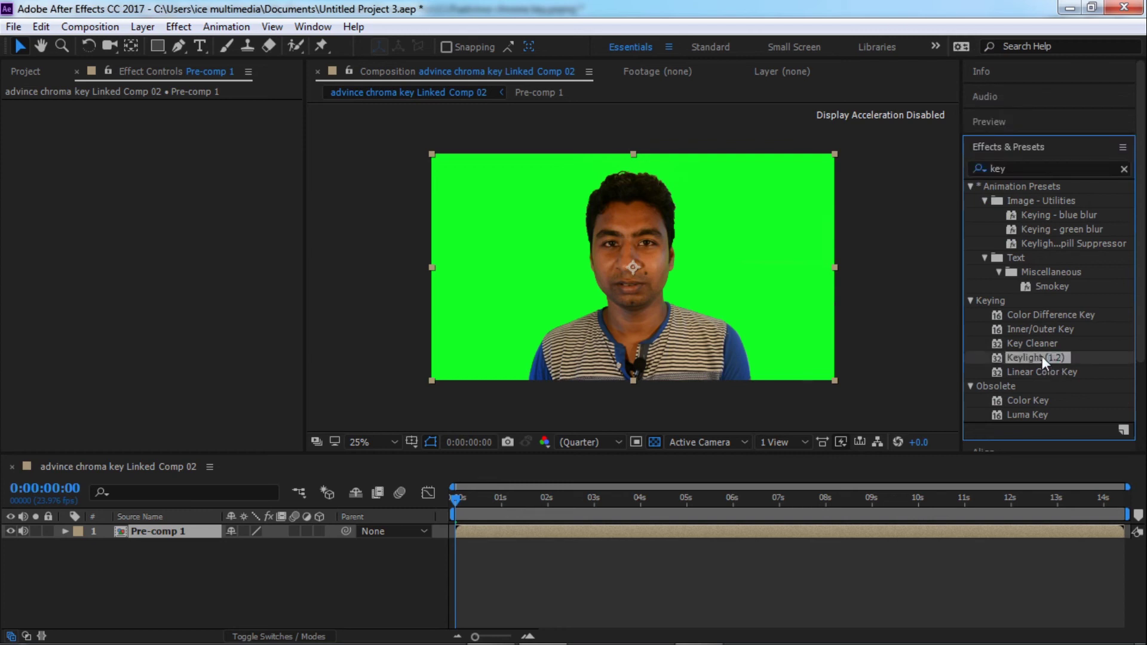
drag(1043, 356, 574, 255)
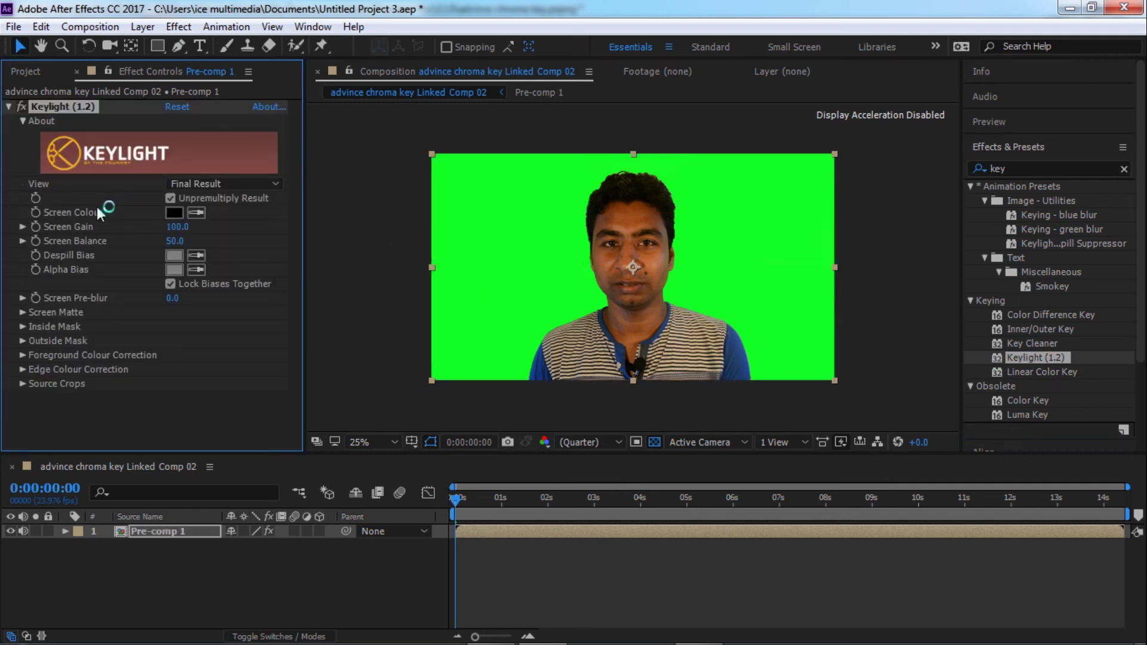
- Sample the green background as Keylight's Screen Colour, inspect the edges, and save the project
click(196, 213)
click(536, 257)
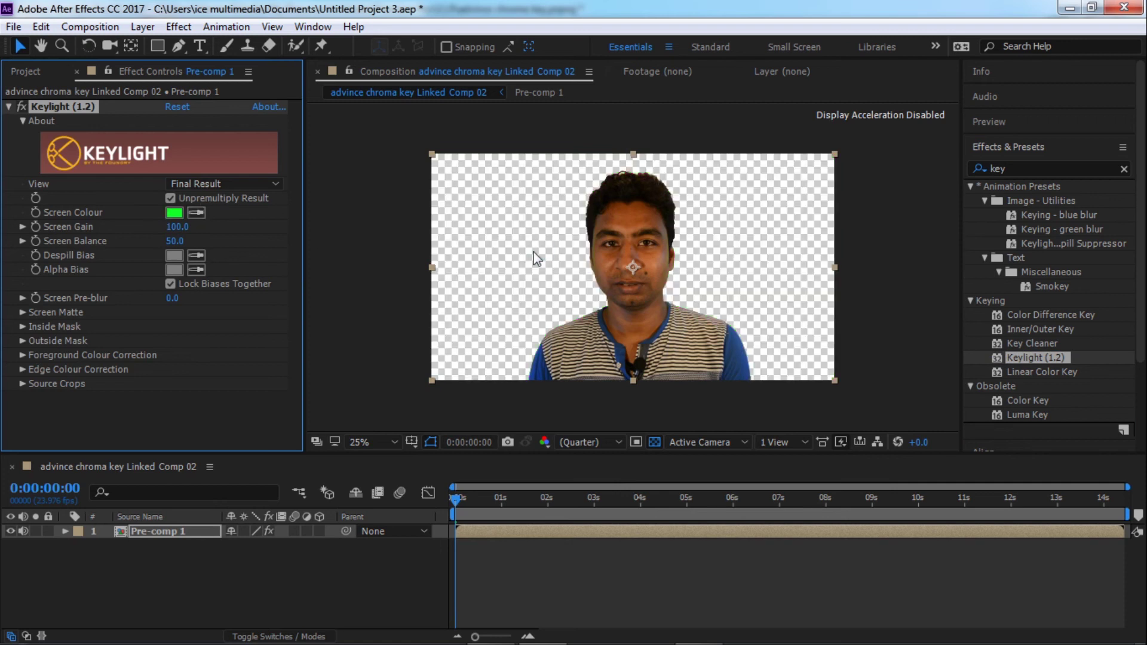
key(period)
key(period)
key(period)
key(period)
key(period)
key(comma)
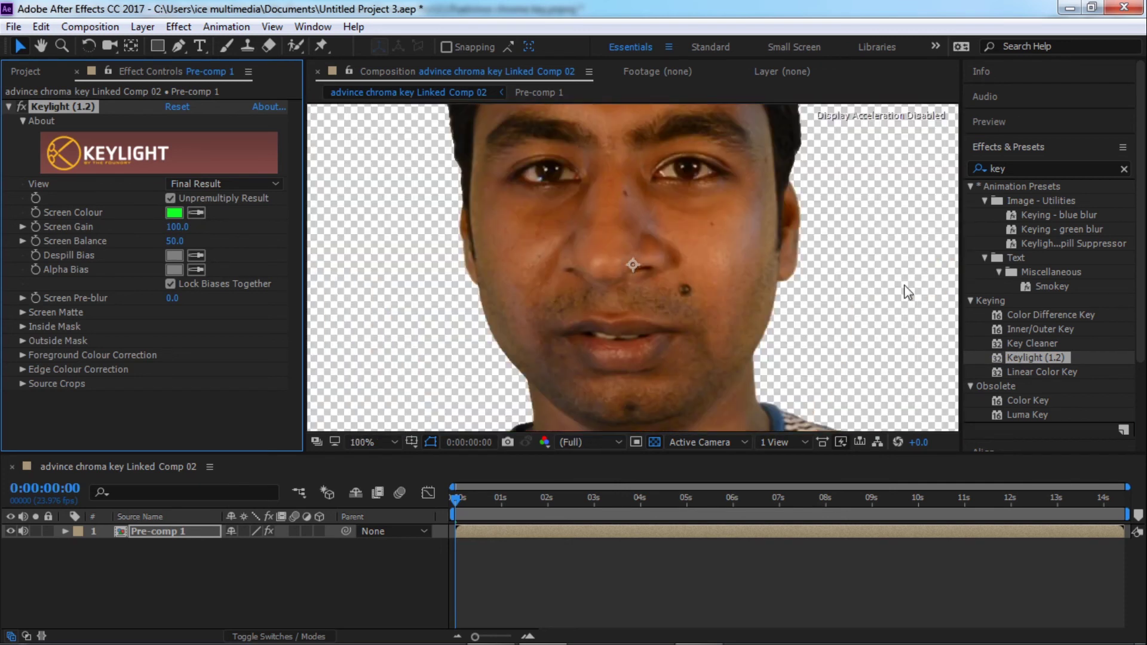
key(comma)
key(comma)
key(comma)
key(comma)
key(comma)
key(comma)
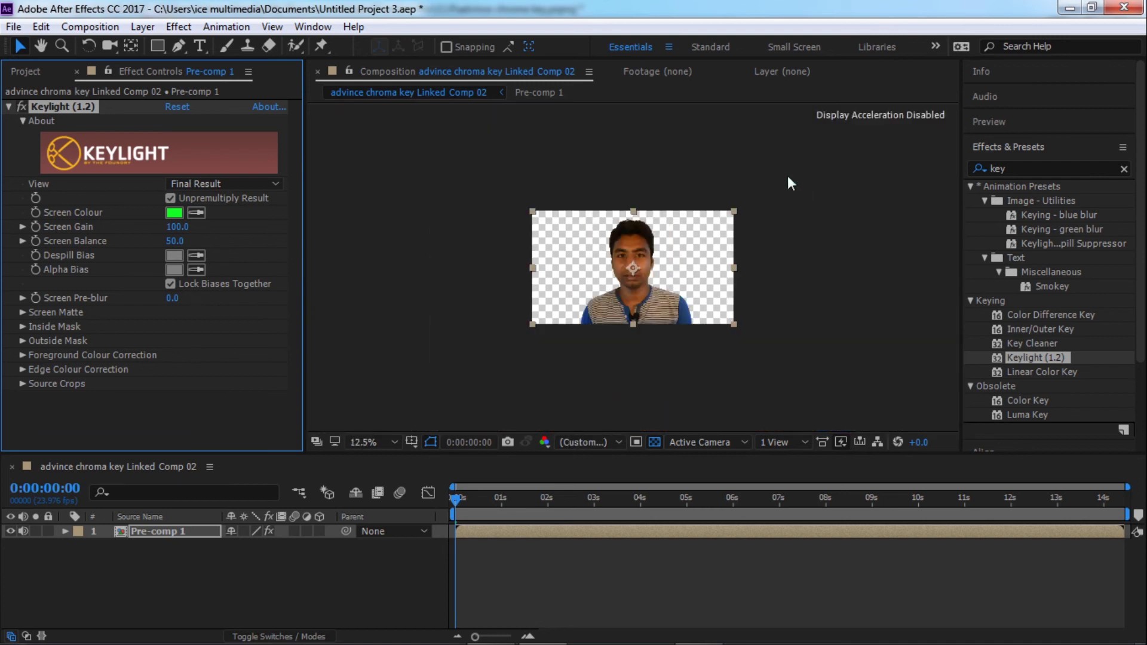
key(ctrl+s)
- Switch to Premiere Pro and enlarge the monitors by collapsing the timeline
mouse_move(700, 642)
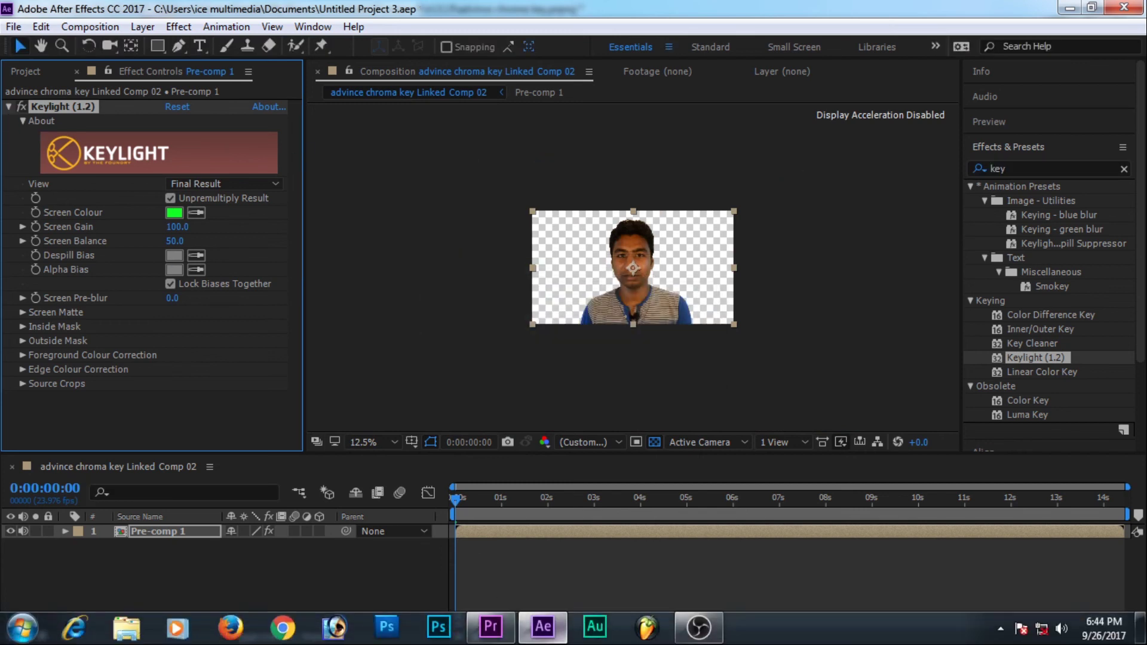
click(490, 627)
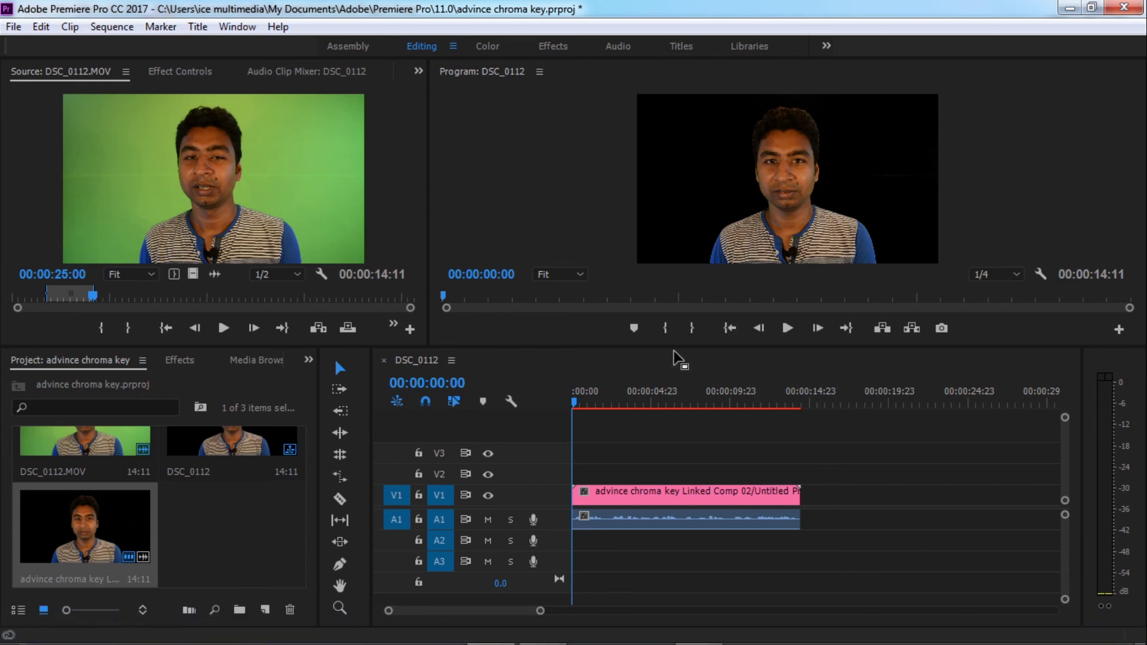
drag(676, 347, 698, 609)
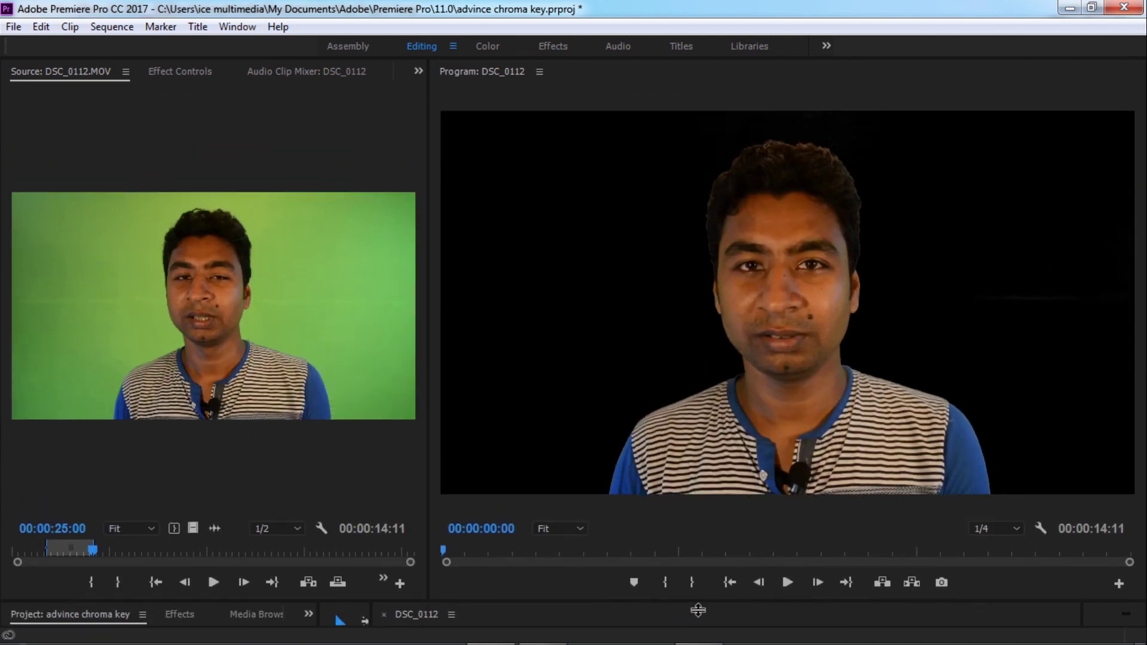
- Inspect the keyed speaker at 400% Program monitor zoom, then return to Fit
scroll(897, 227, down, 2)
click(557, 531)
click(562, 510)
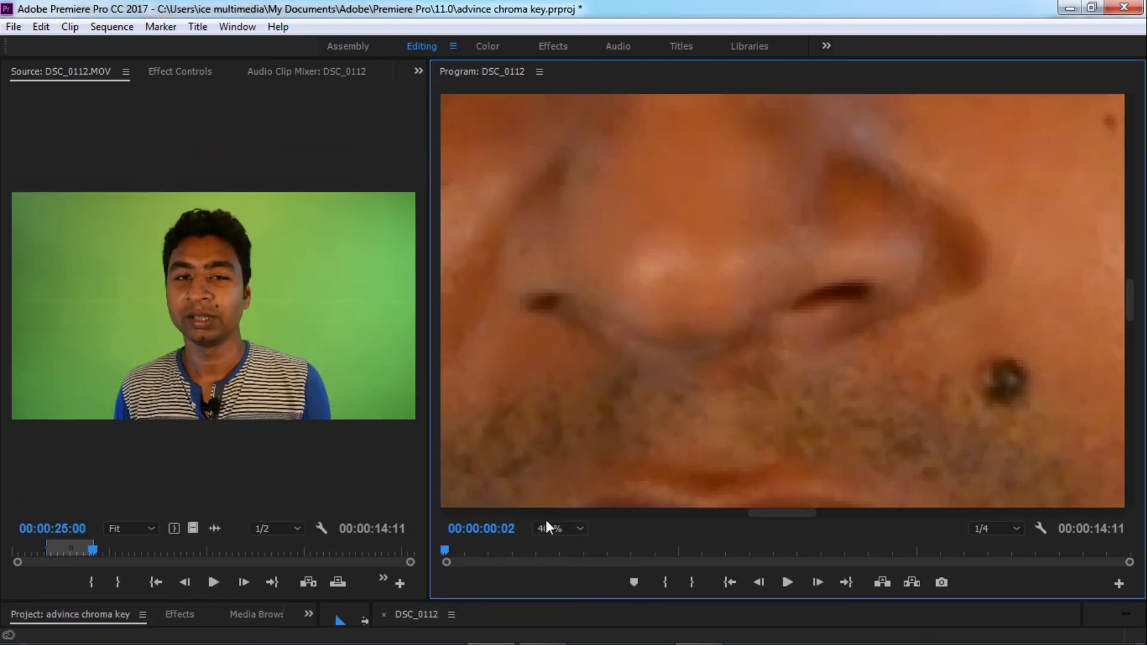
drag(1135, 302, 1135, 335)
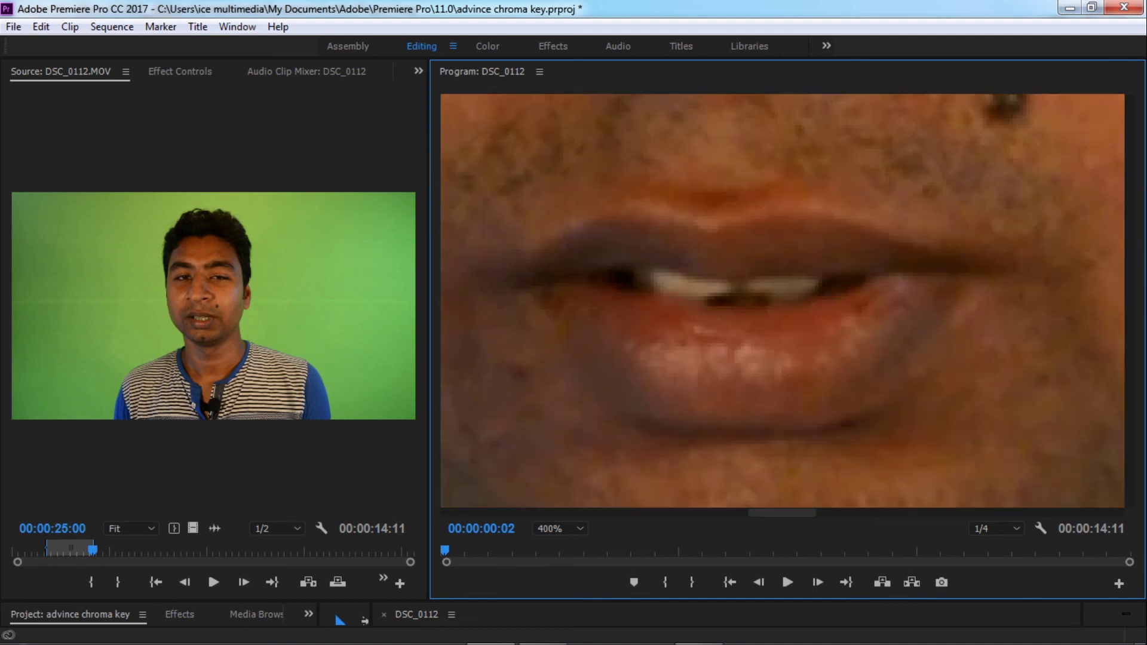
click(559, 529)
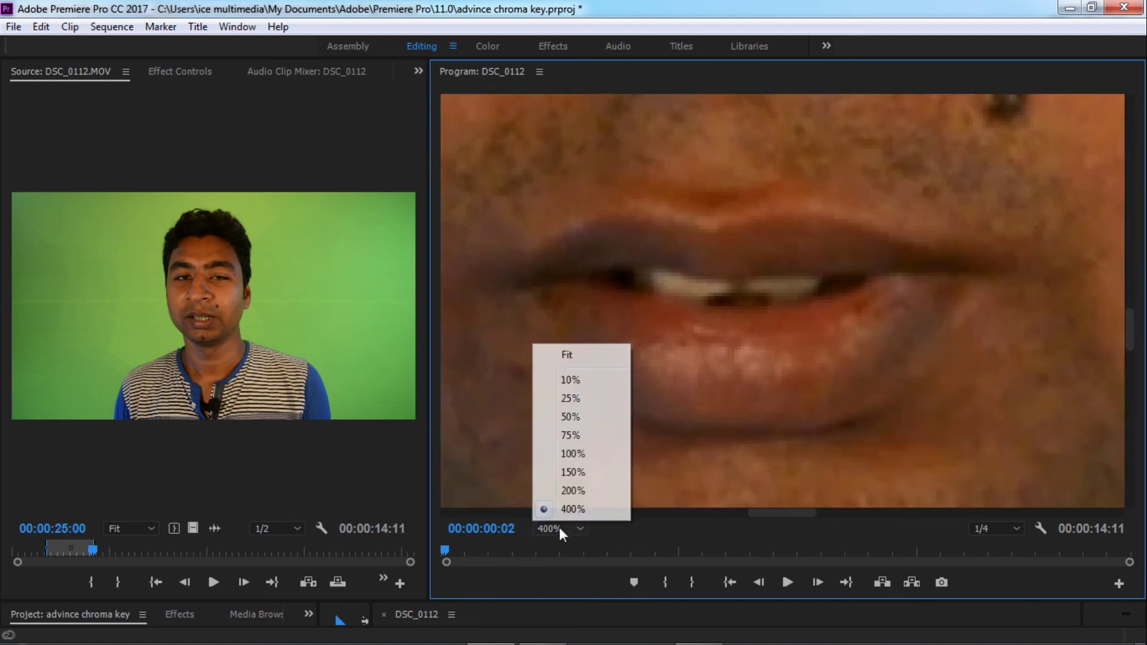
click(568, 356)
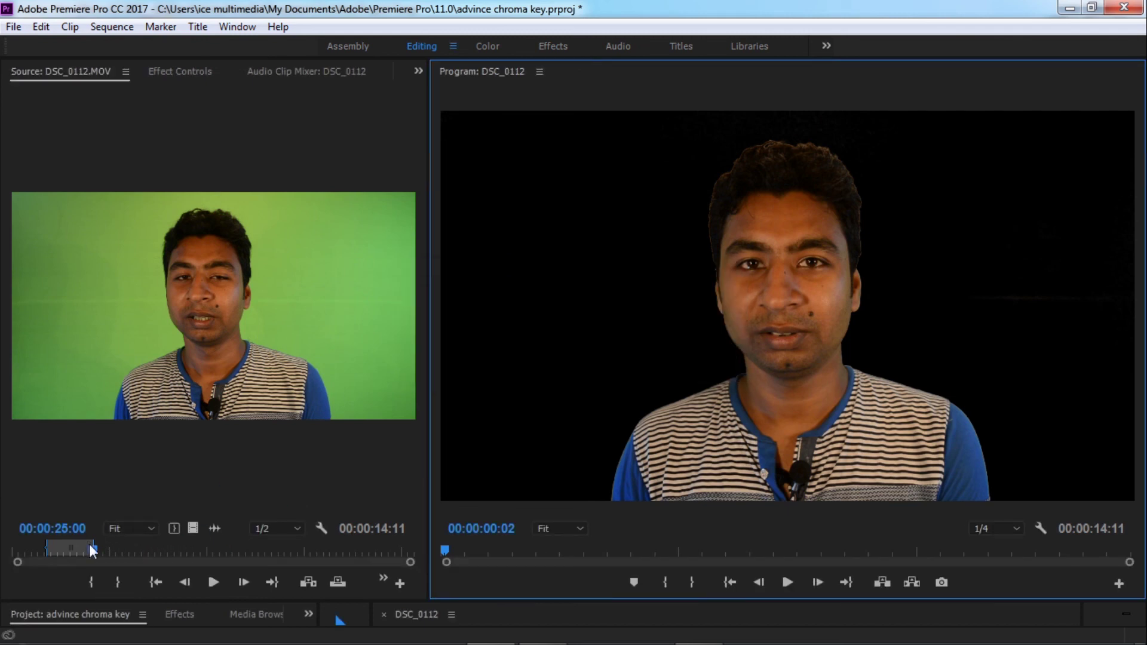
- Move the Source monitor playhead to 00:00:41:00
drag(95, 550, 148, 549)
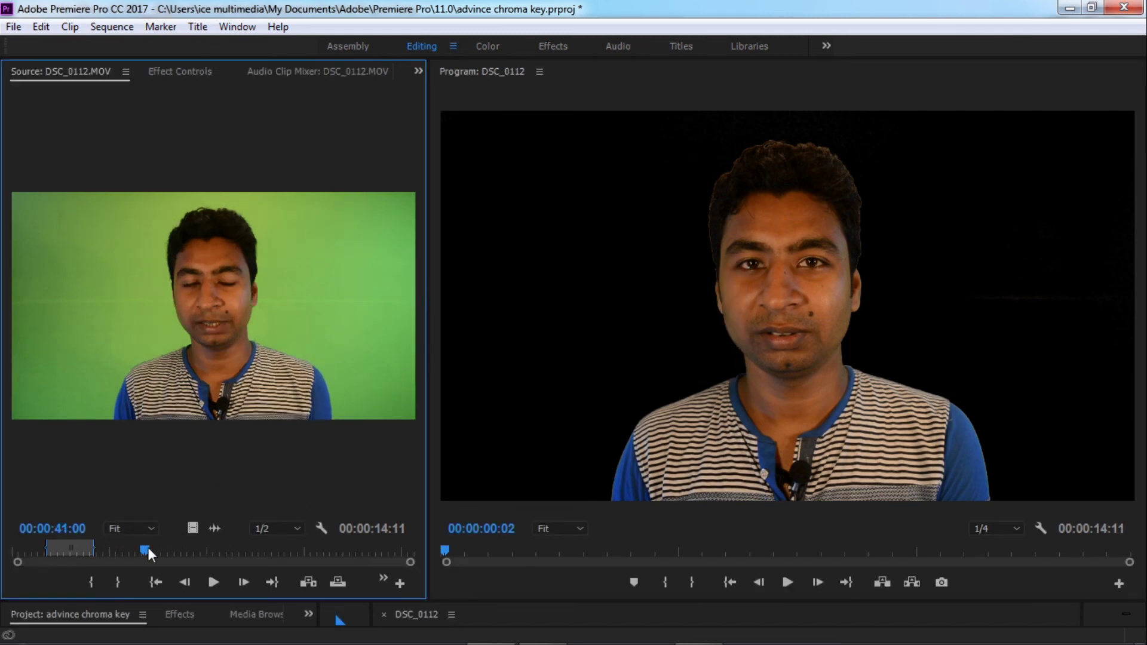